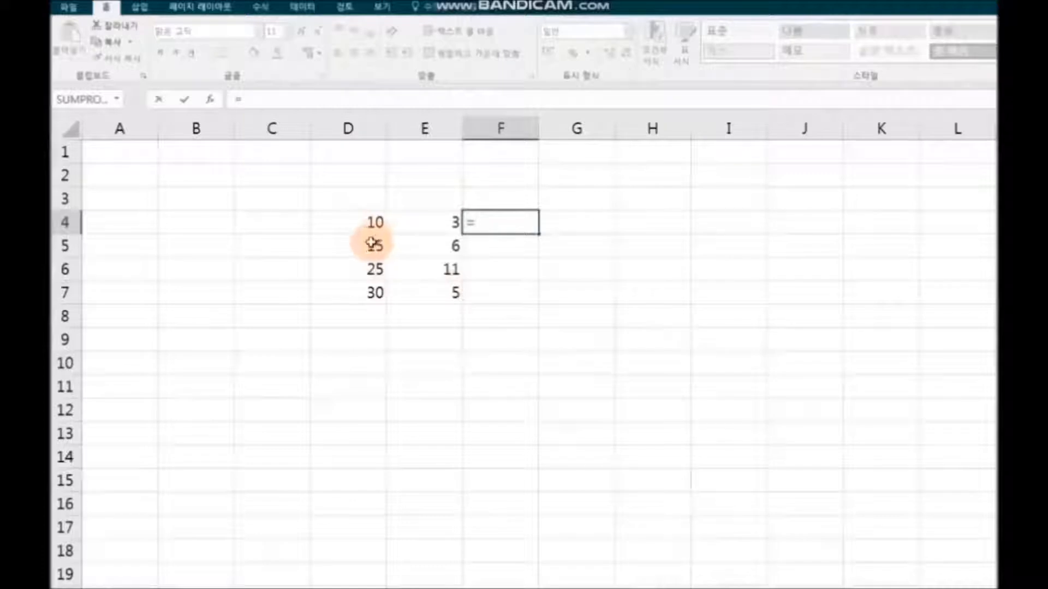
Enter the formula =D4+E4 in cell F4 to add the first row's two numbers.
click(346, 222)
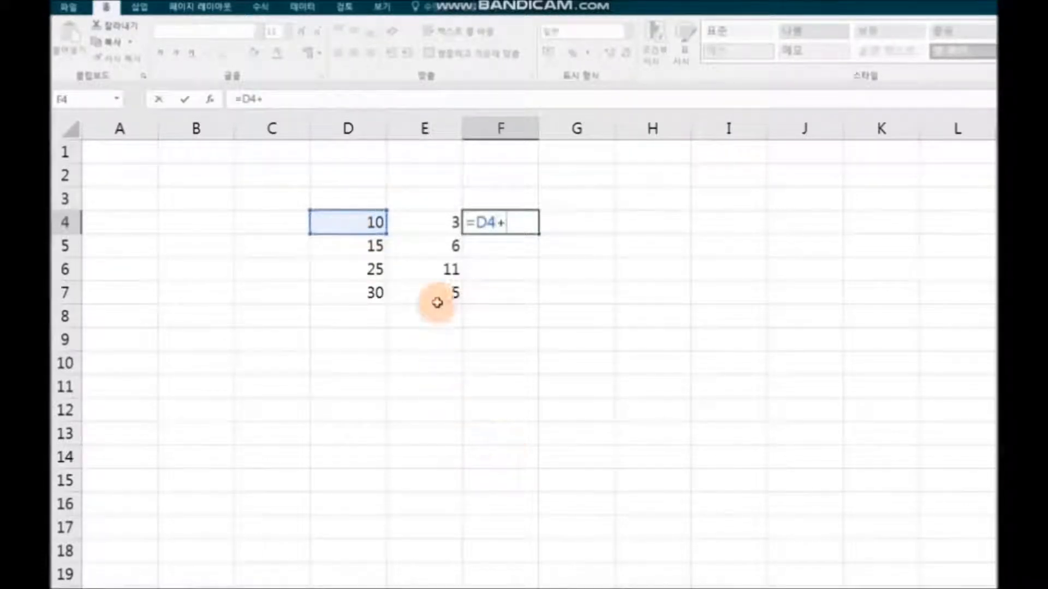
click(440, 221)
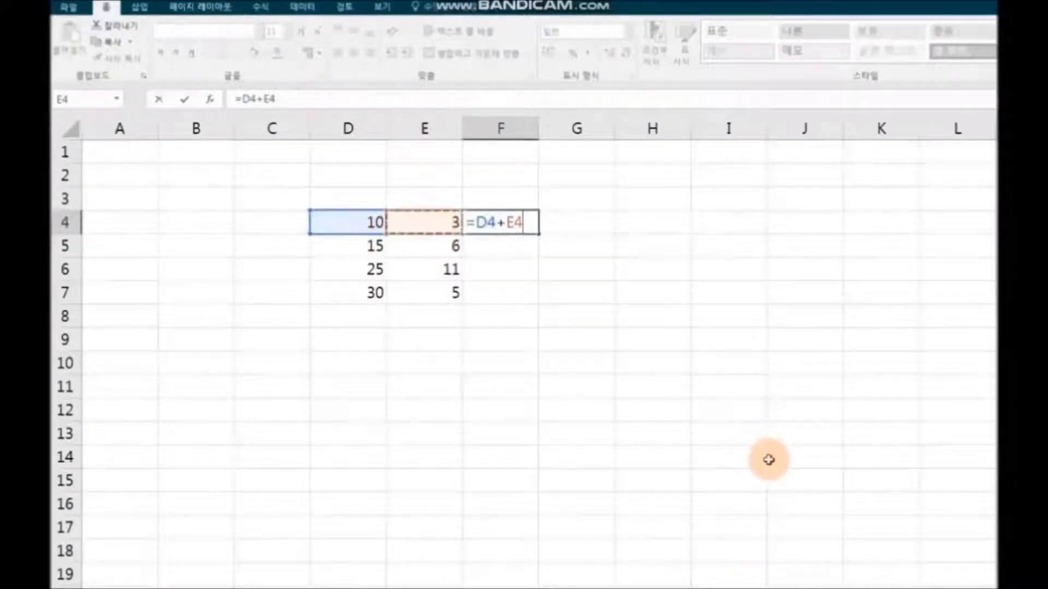
key(Return)
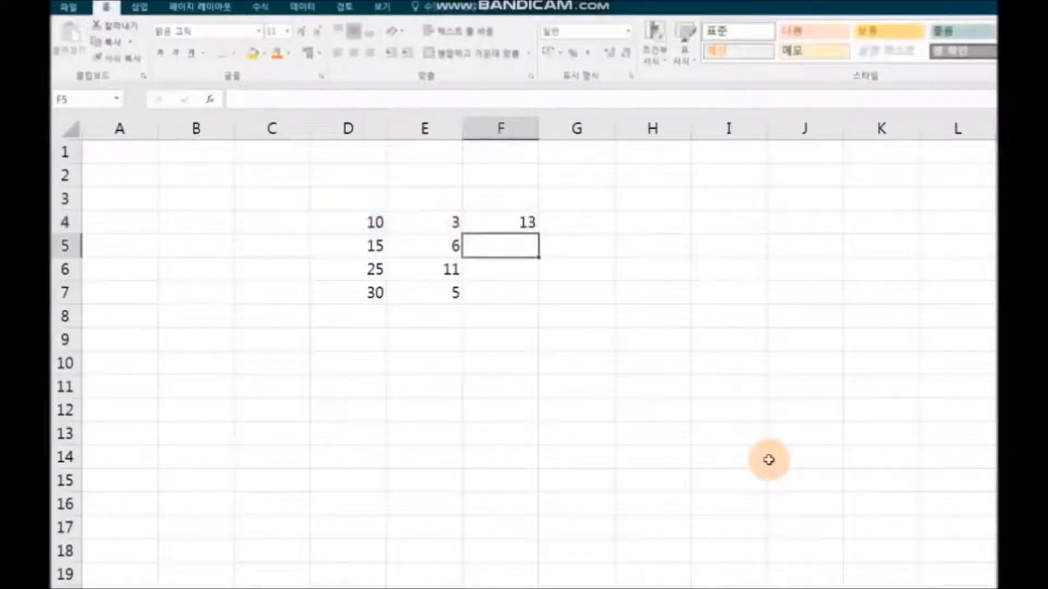
Fill the addition formula from F4 down through F7.
click(511, 222)
click(378, 223)
click(419, 222)
click(510, 229)
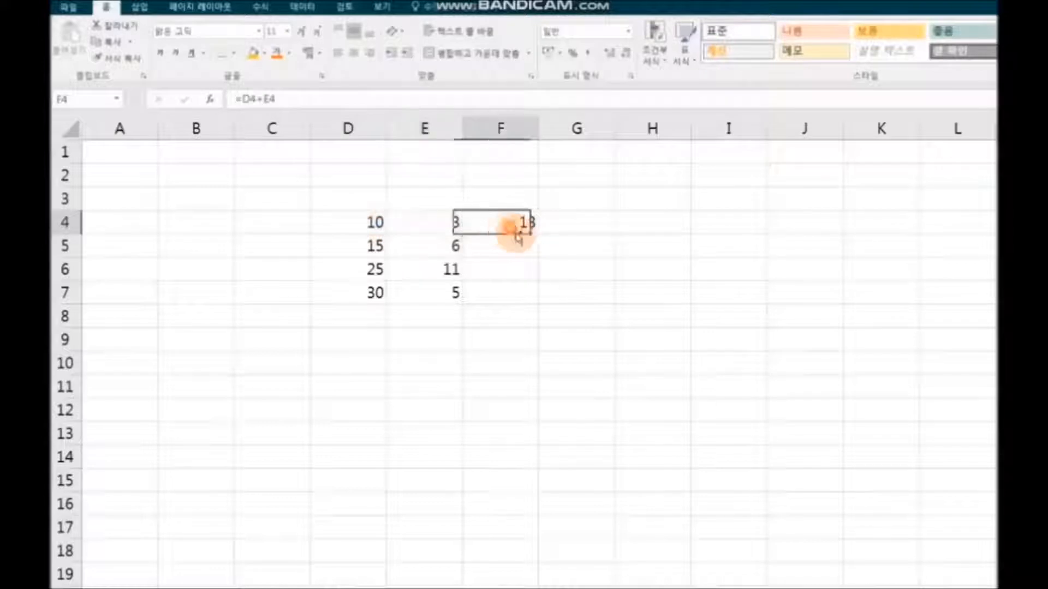
click(370, 246)
click(433, 244)
click(508, 223)
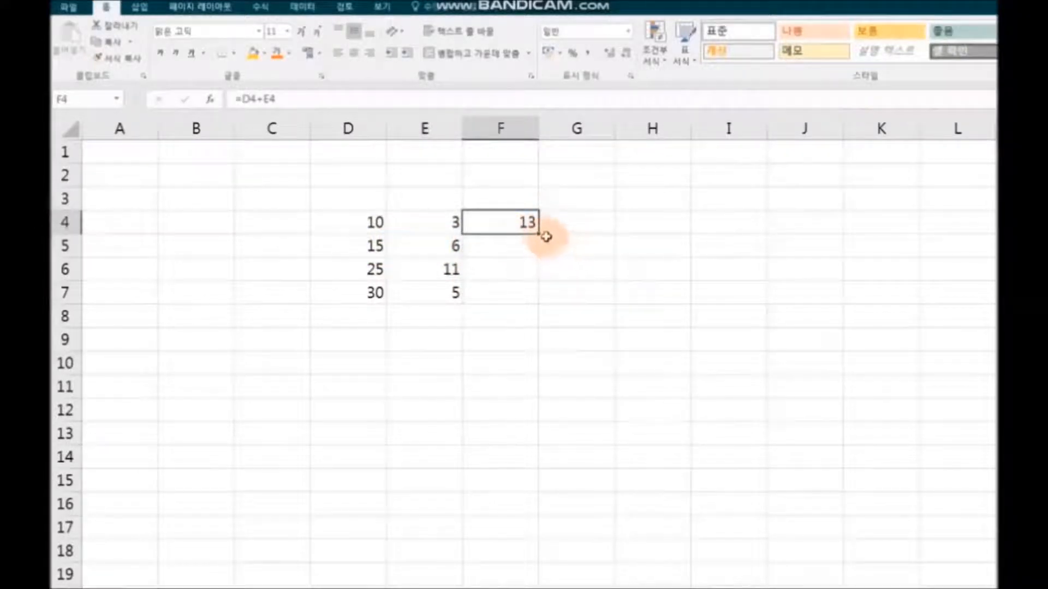
drag(540, 247, 539, 301)
click(640, 332)
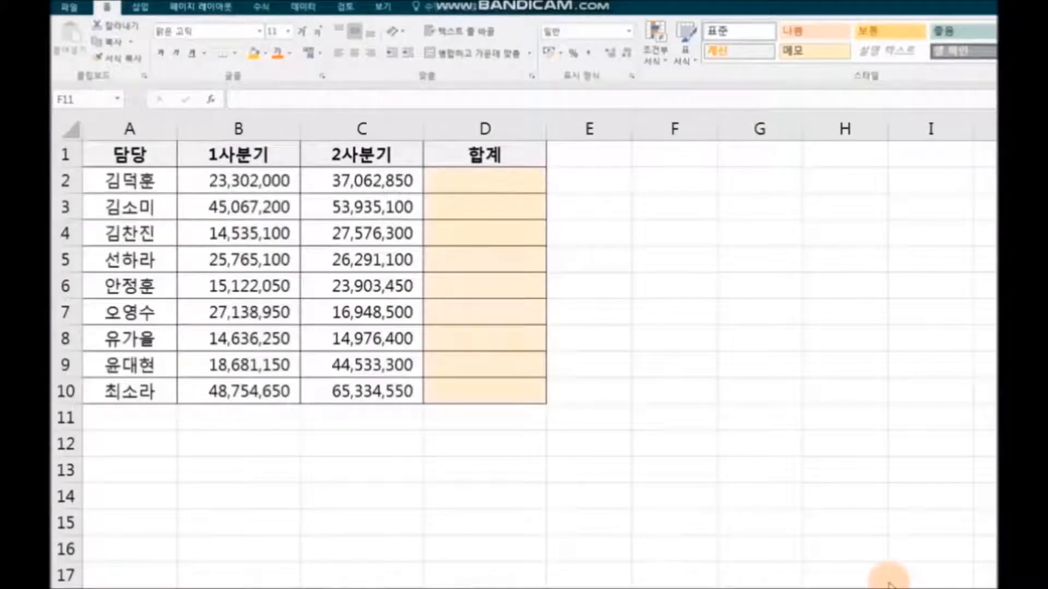
In the quarterly sales table, enter the formula =B2+C2 in D2 to add 1사분기 and 2사분기.
click(254, 155)
click(375, 154)
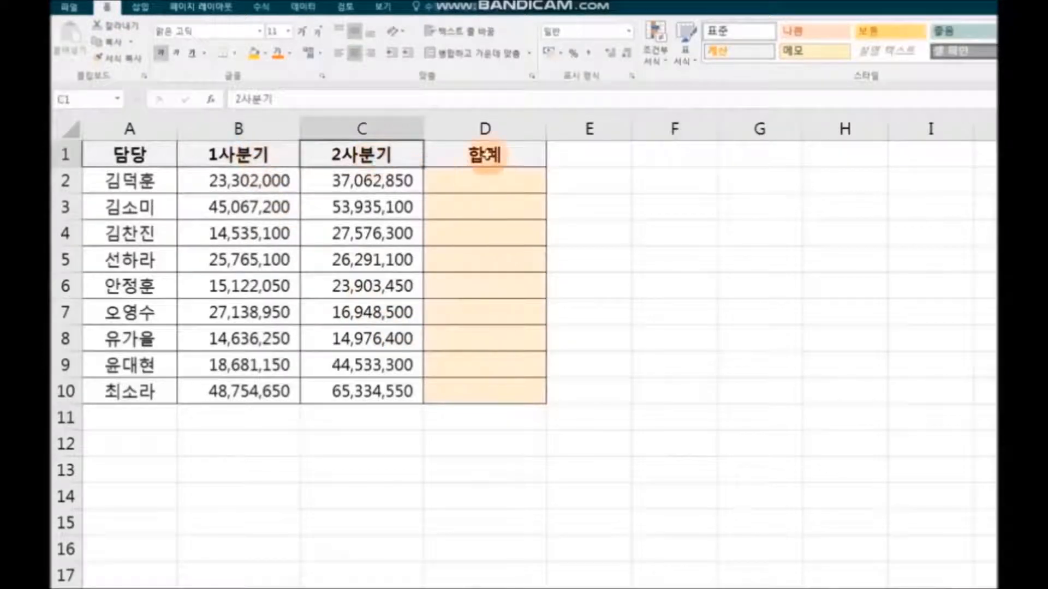
click(485, 155)
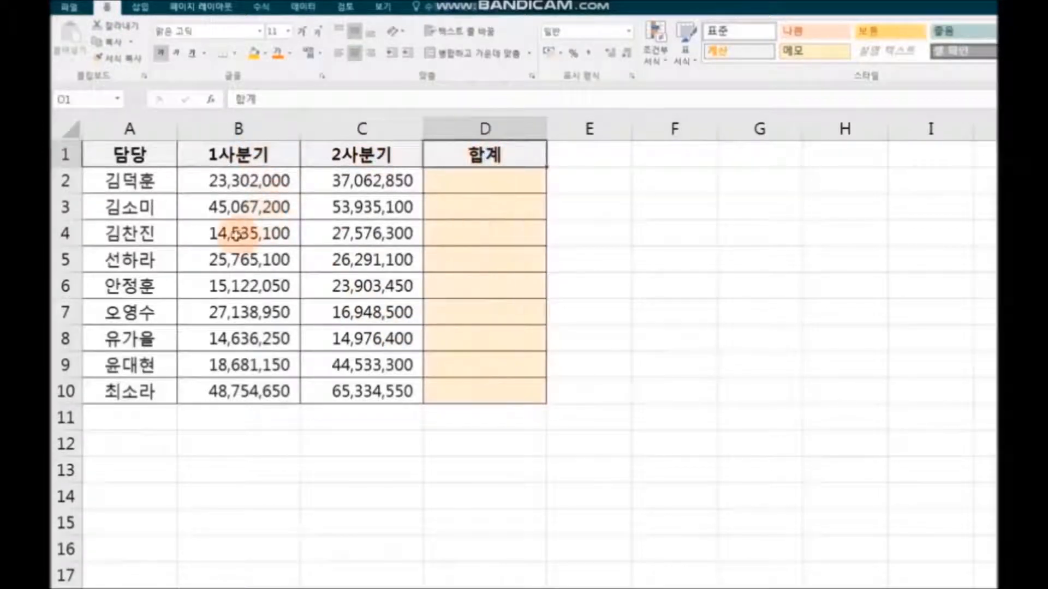
click(502, 188)
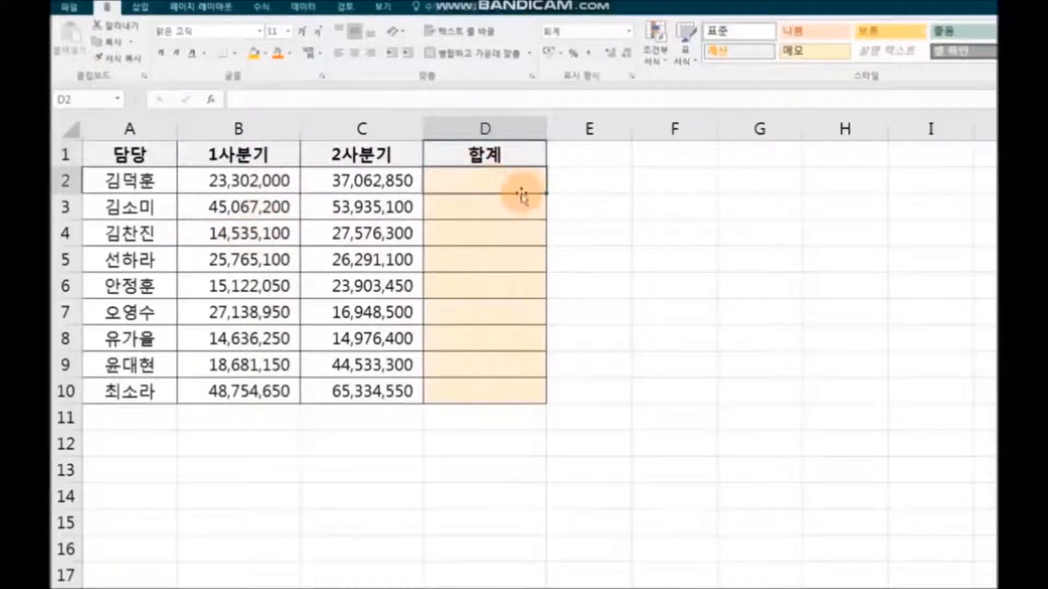
text(=)
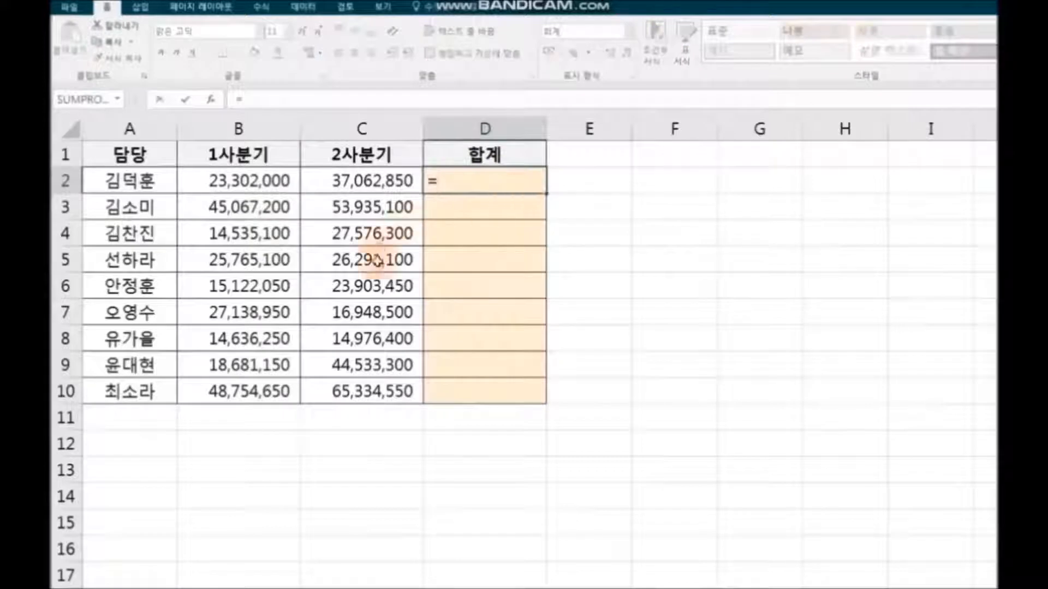
click(273, 181)
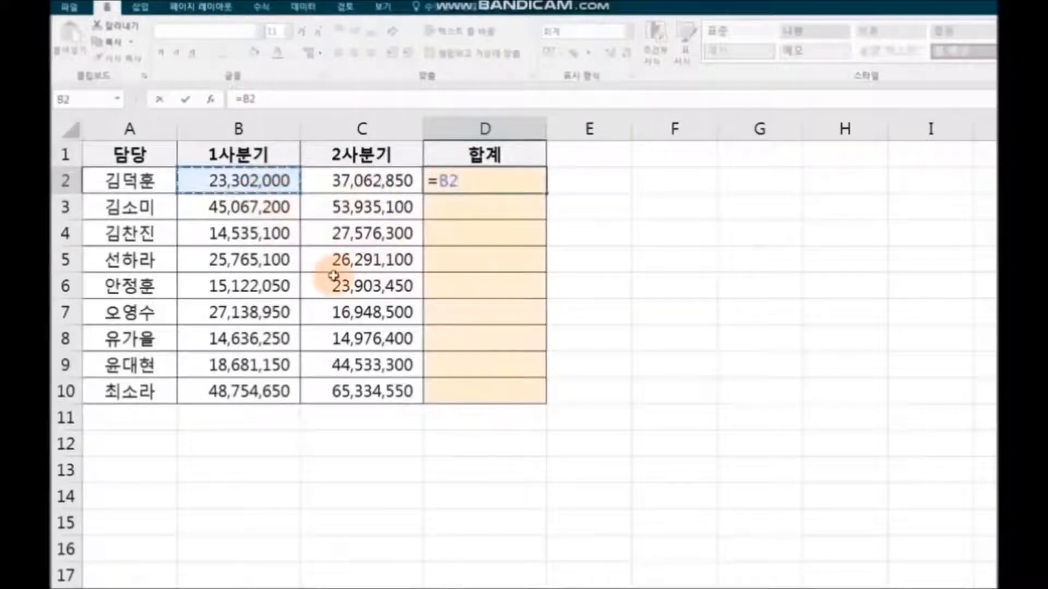
text(+)
click(370, 183)
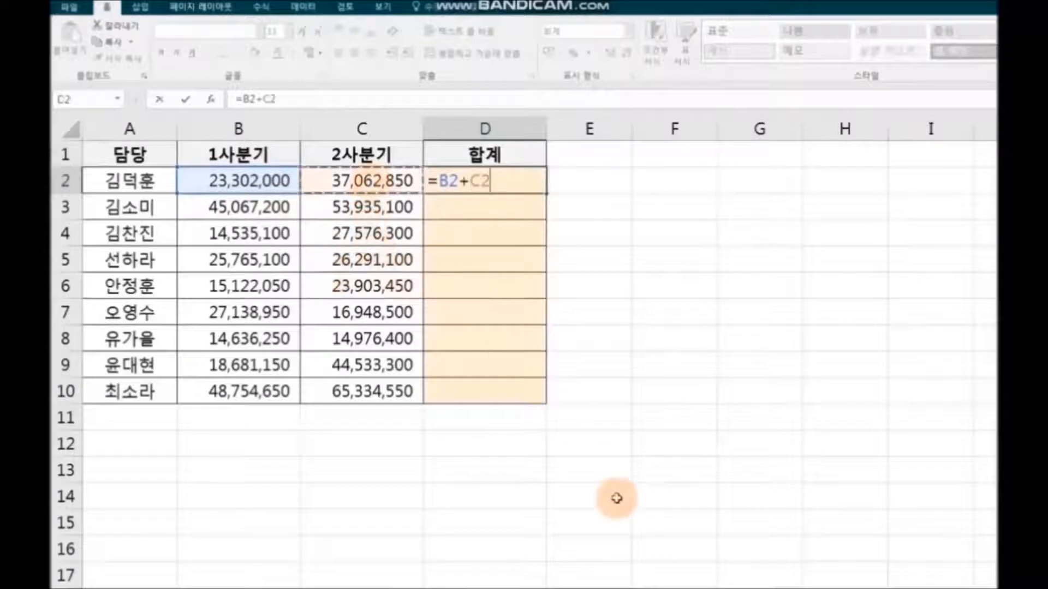
key(Return)
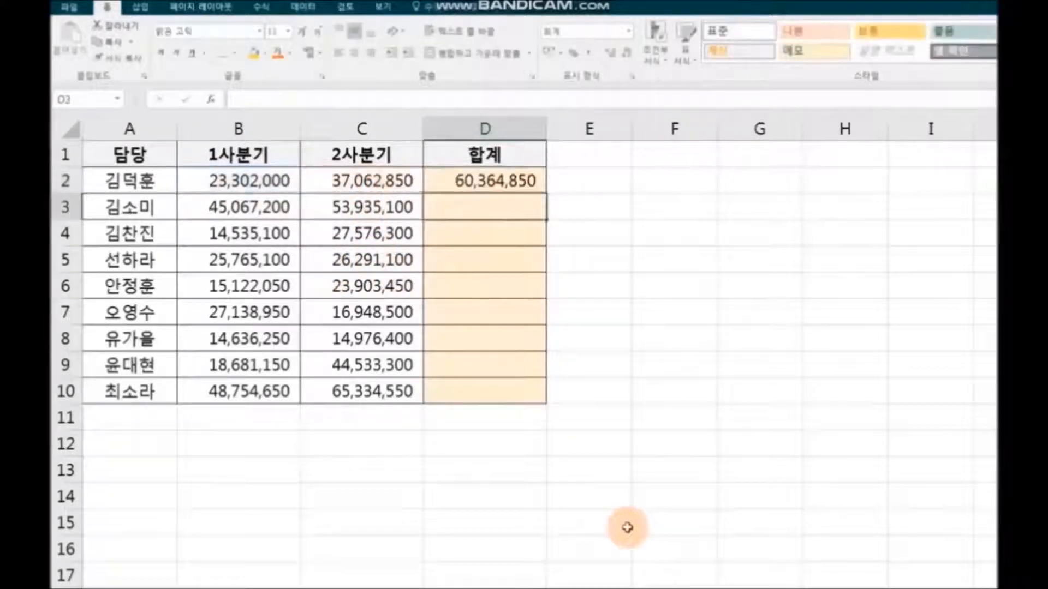
Fill the formula in D2 down the 합계 column through D10.
click(475, 182)
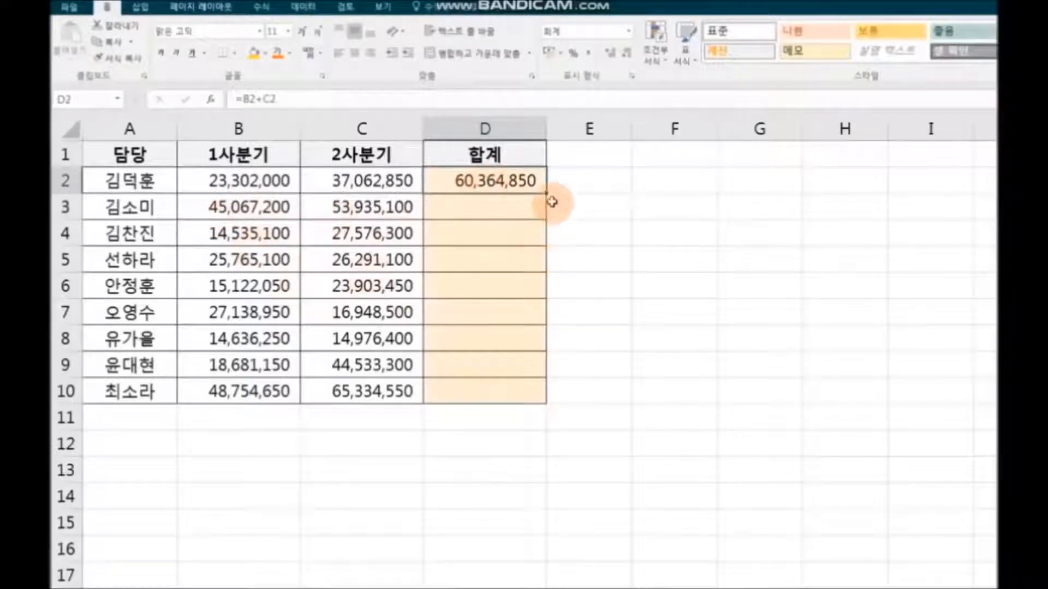
drag(549, 210, 546, 399)
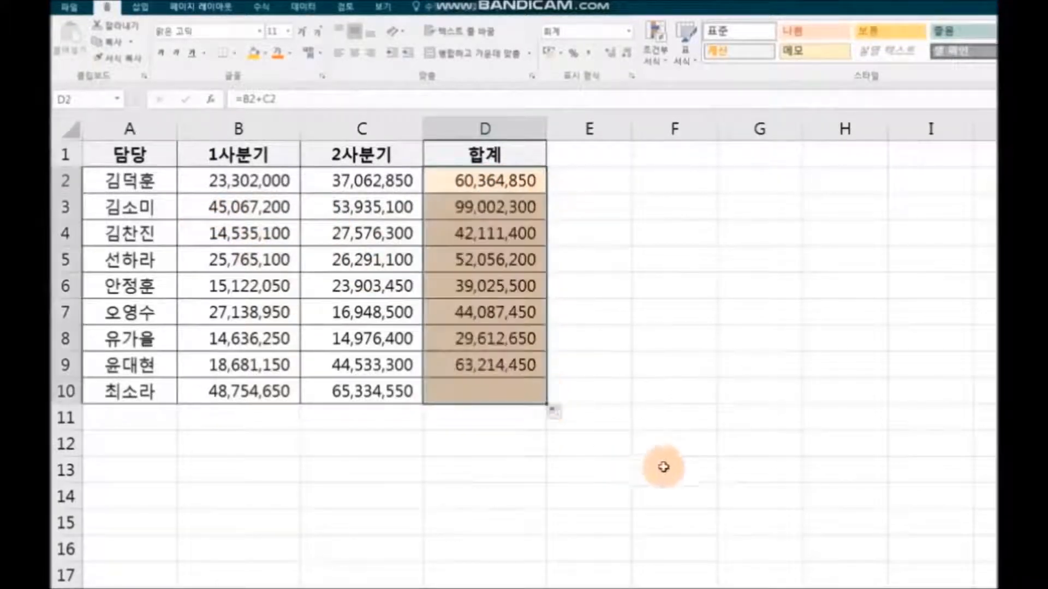
click(824, 500)
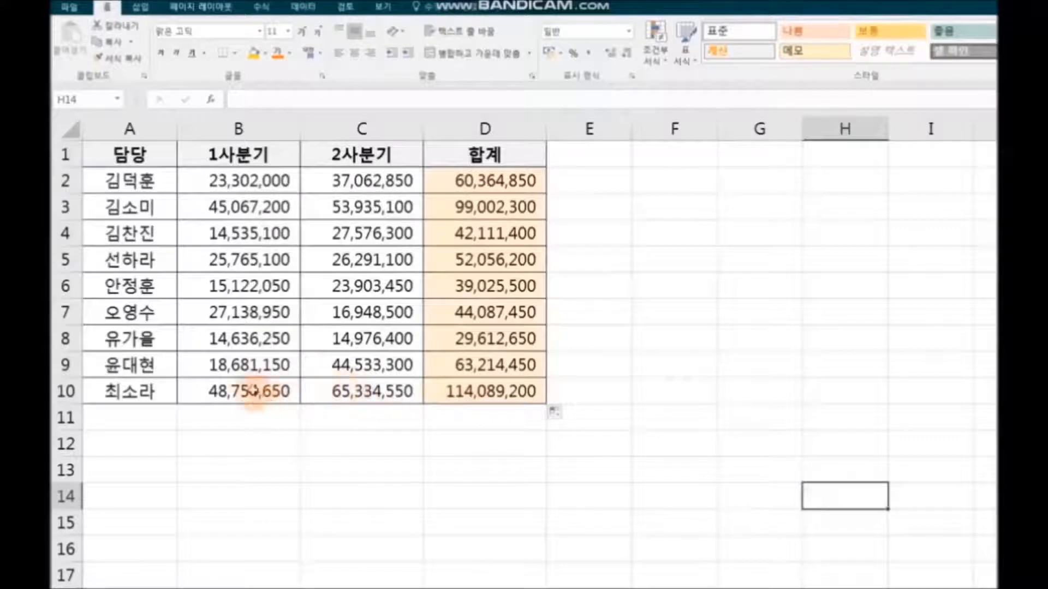
Change the 1사분기 value in cell B8 to 20000000.
click(241, 338)
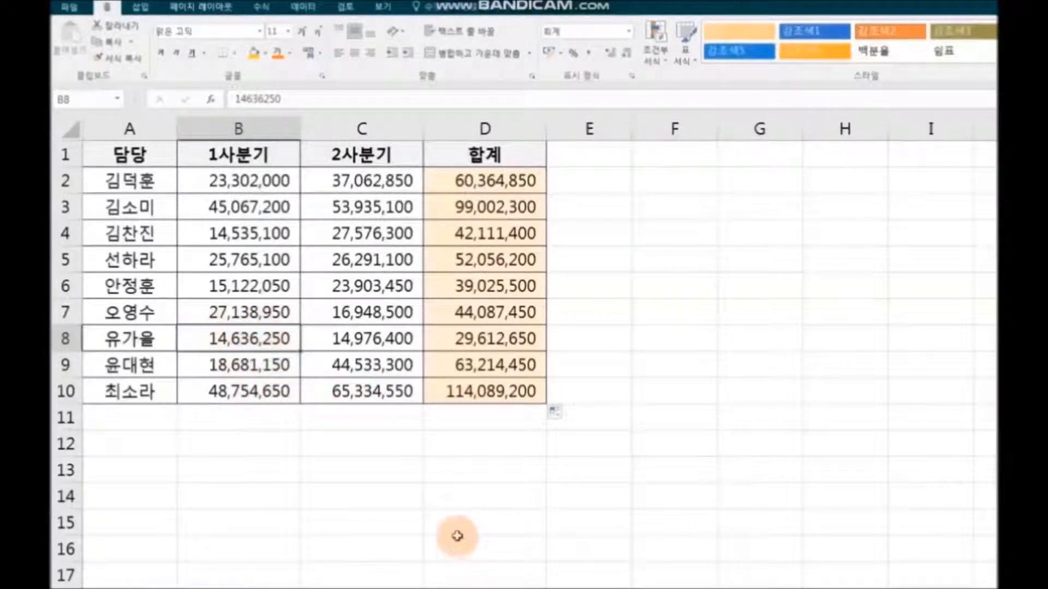
text(20000000)
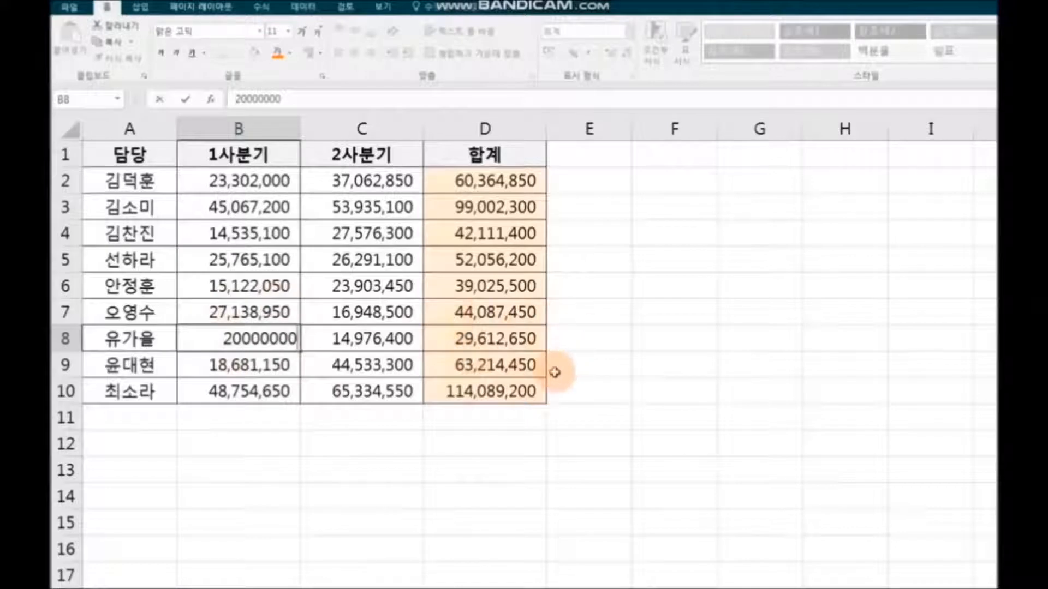
click(667, 422)
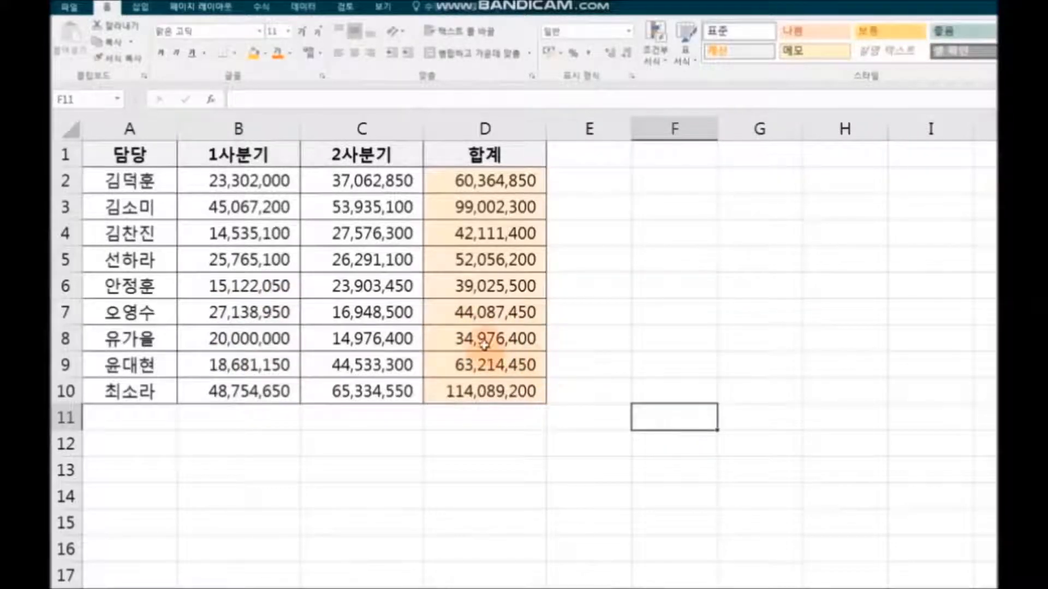
Enter the row label 합계 in cell A11 below the table.
click(147, 427)
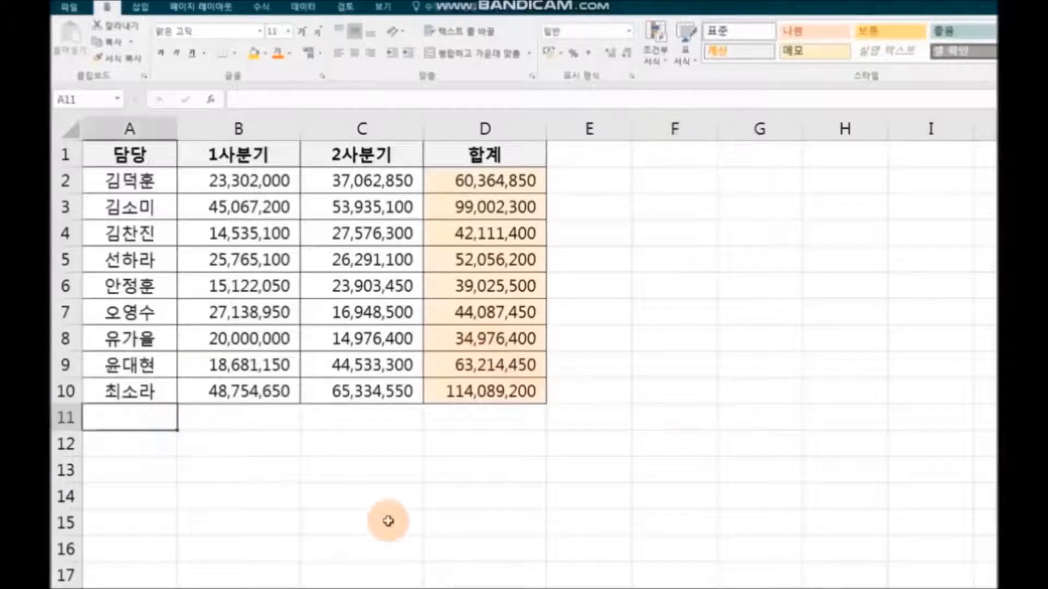
key(F2)
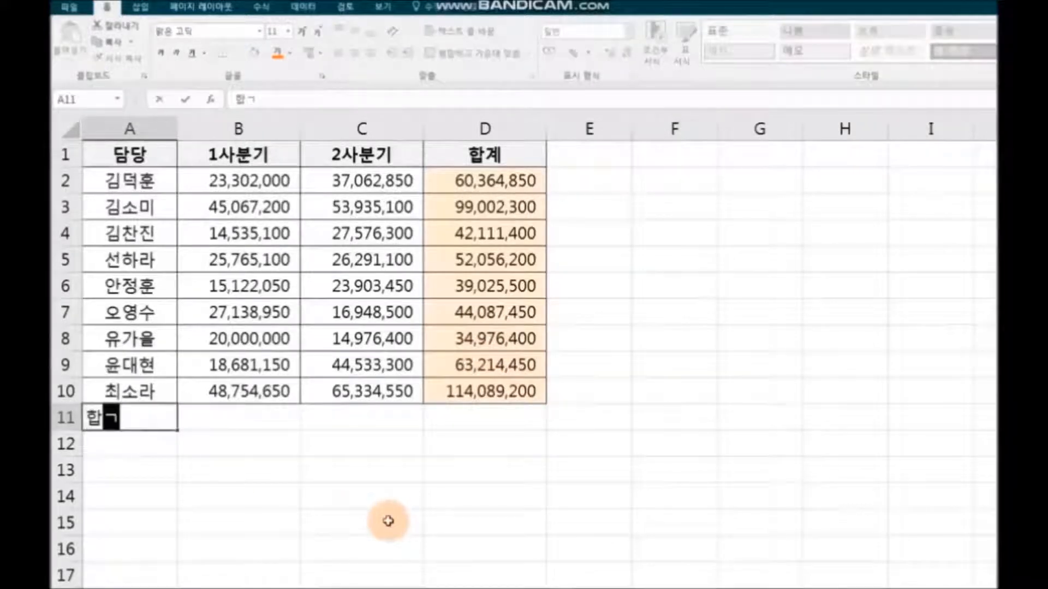
text(합계)
click(388, 521)
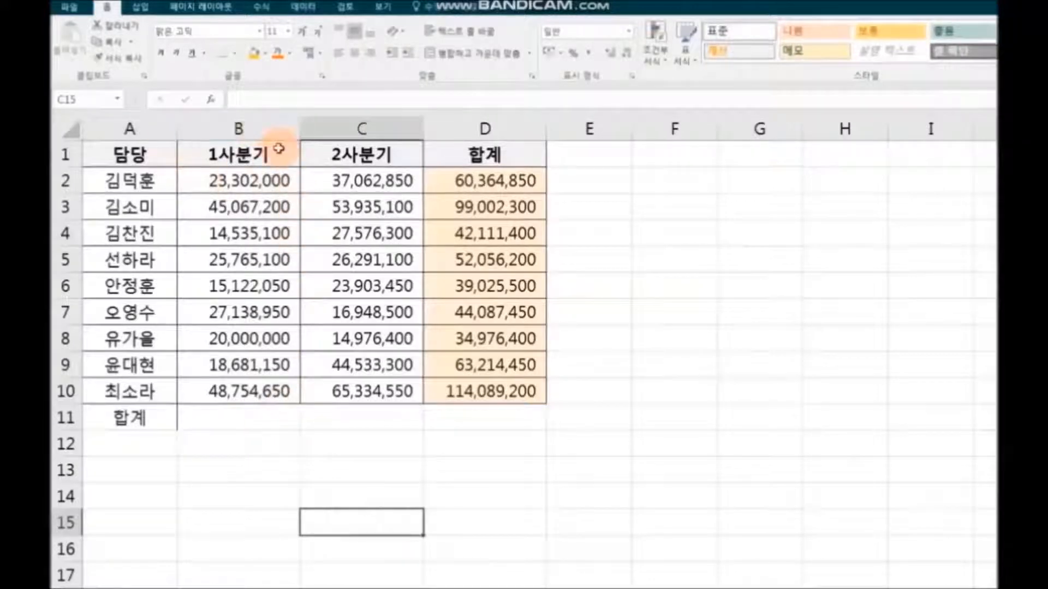
Apply all borders to the new total row, cells A11 through D11.
click(131, 418)
drag(131, 418, 479, 416)
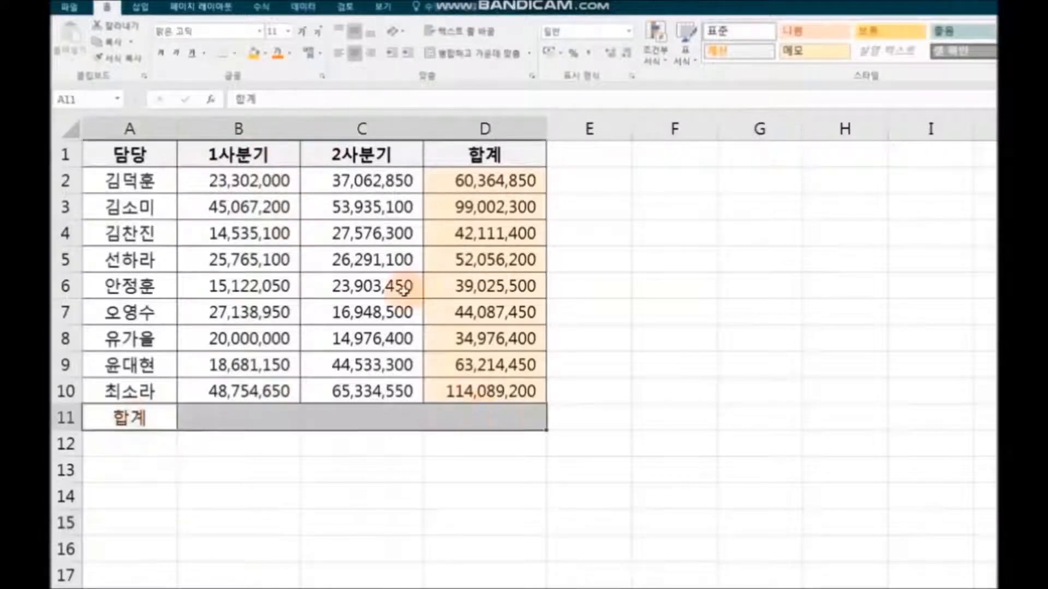
click(236, 54)
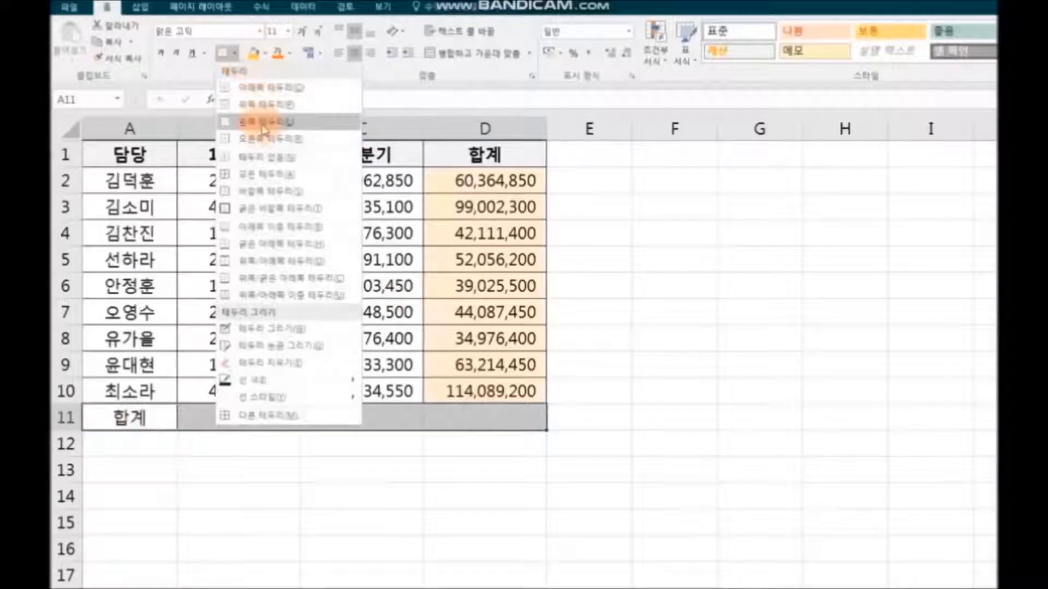
click(267, 175)
click(748, 462)
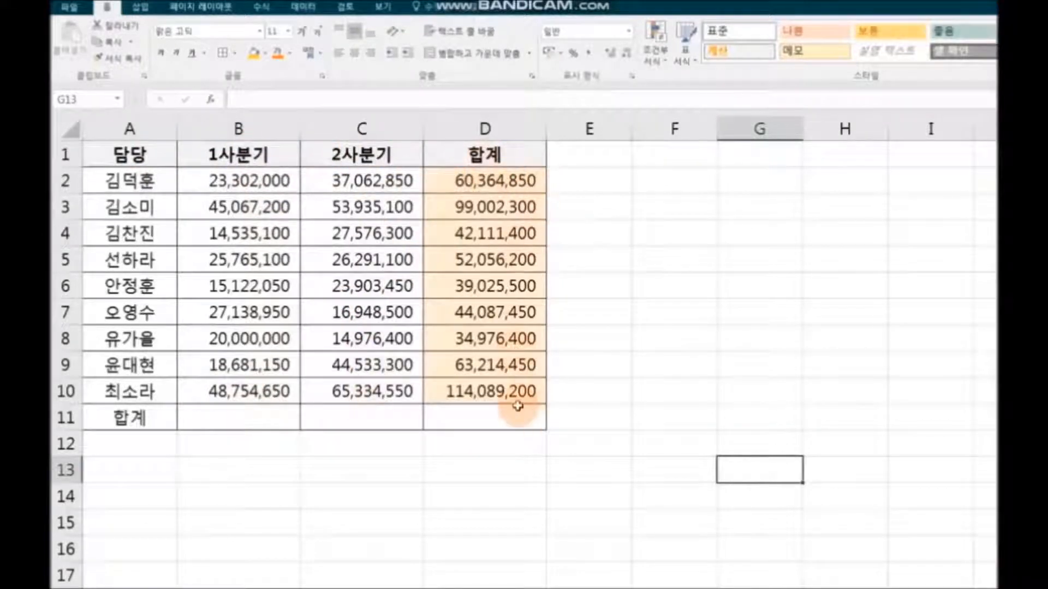
Try adding the 1사분기 values cell by cell with =B2+B3+B4+B5 in B11, and undo the entry.
click(266, 424)
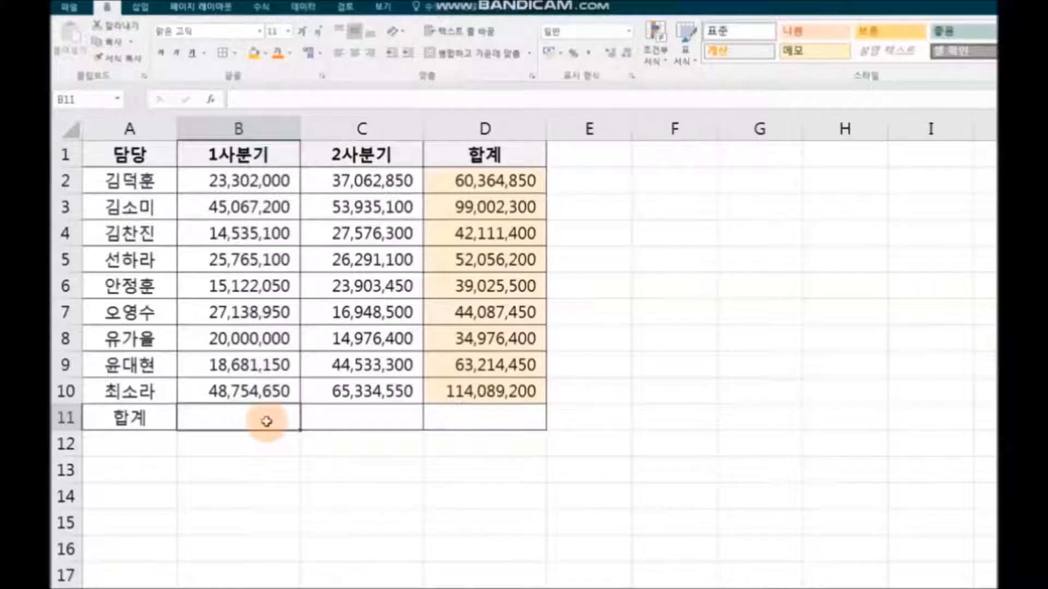
text(=)
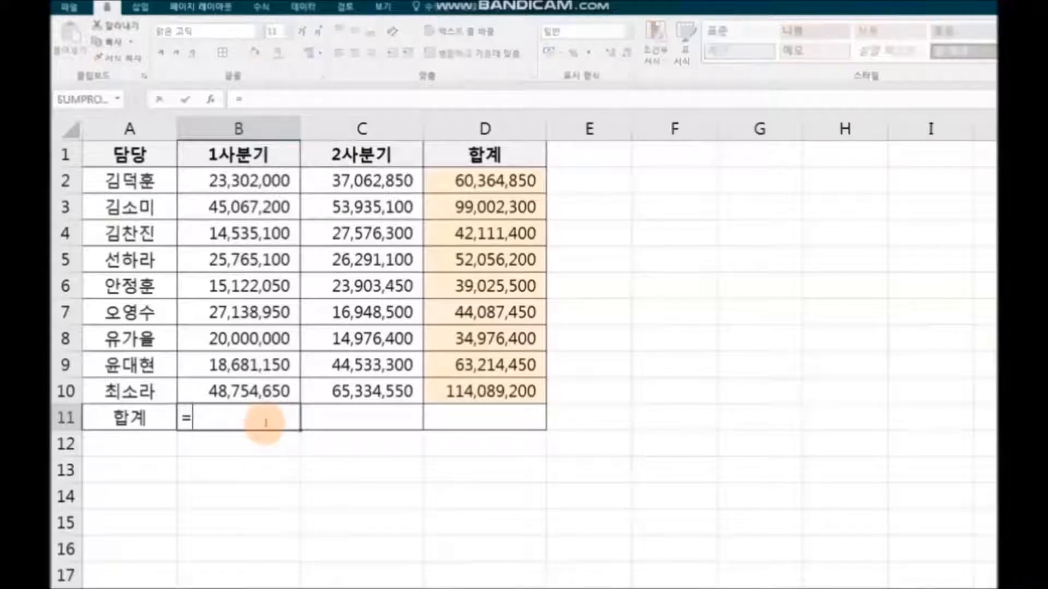
click(241, 182)
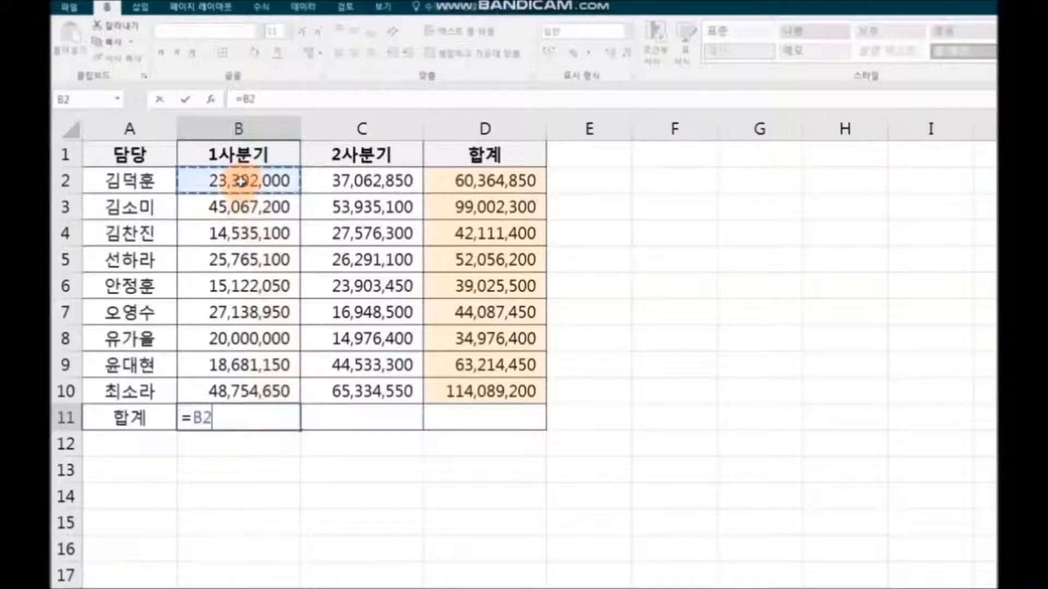
text(+)
click(248, 209)
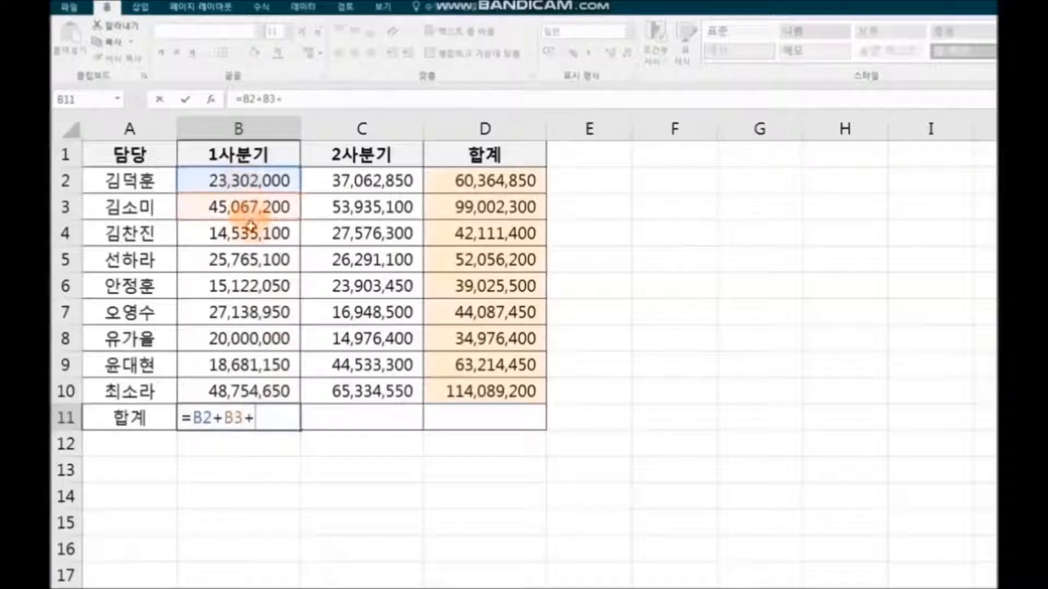
click(248, 234)
text(+)
click(258, 258)
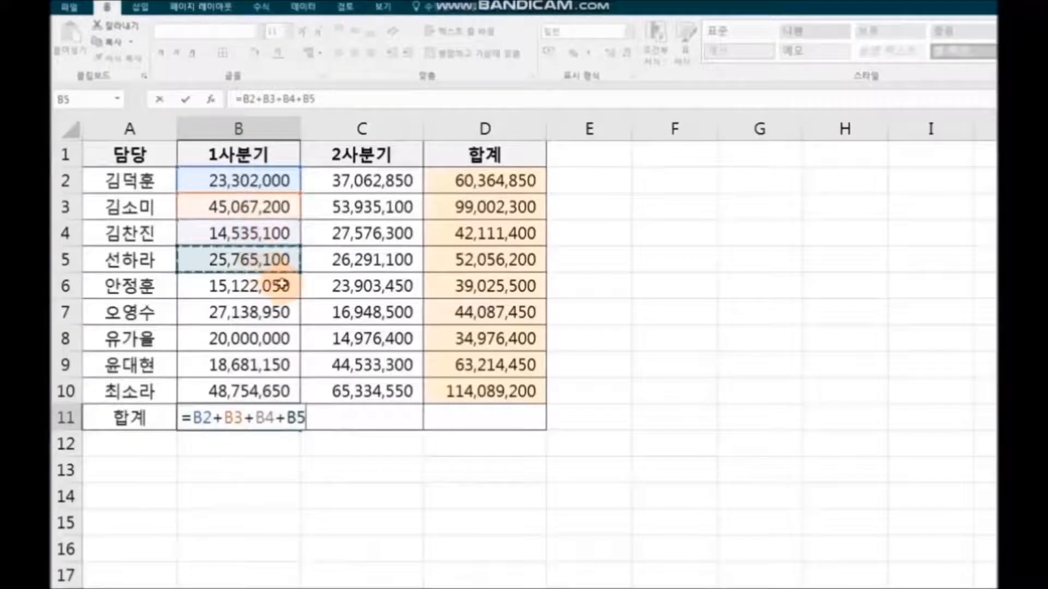
key(Return)
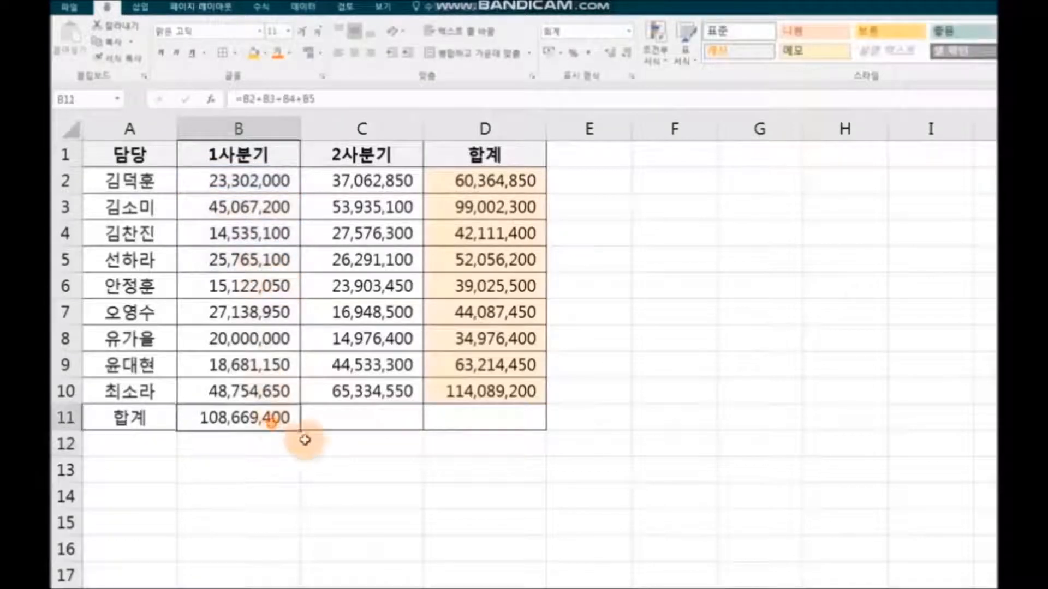
key(ctrl+z)
click(408, 485)
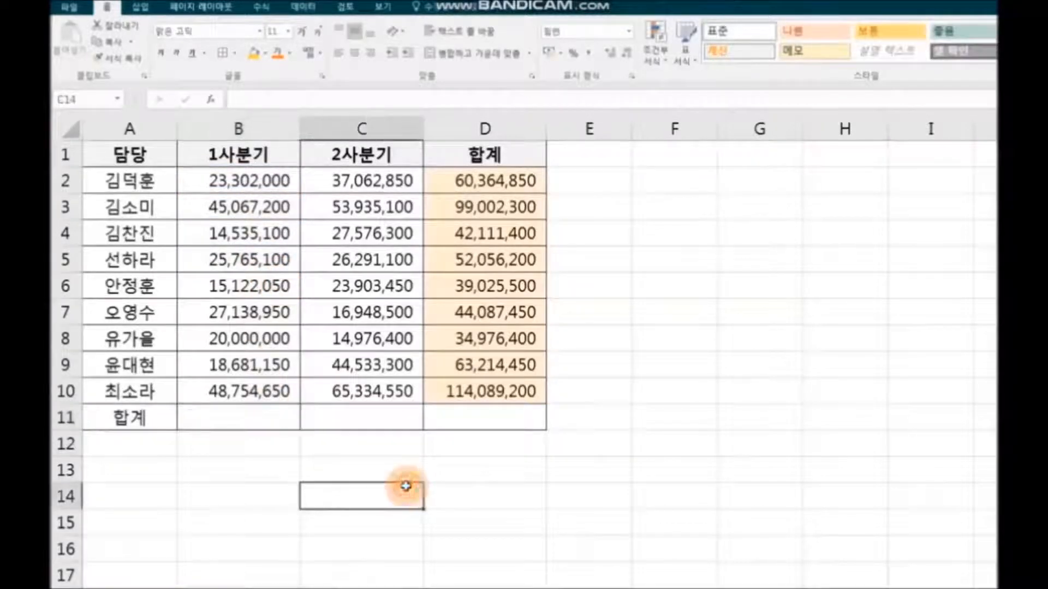
Total the 1사분기 column in cell B11 with AutoSum over B2:B10.
click(276, 421)
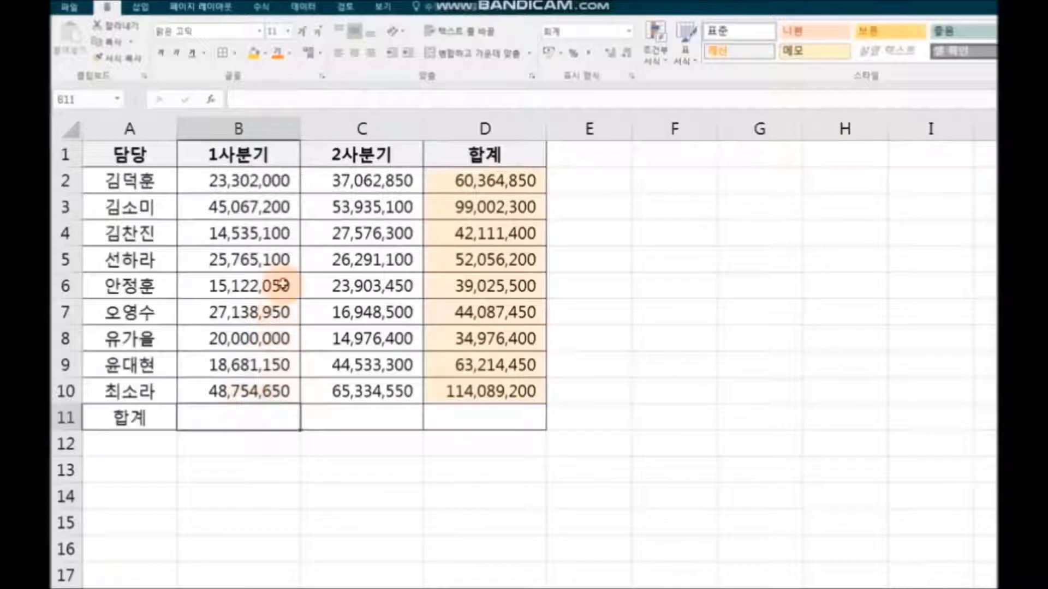
click(263, 7)
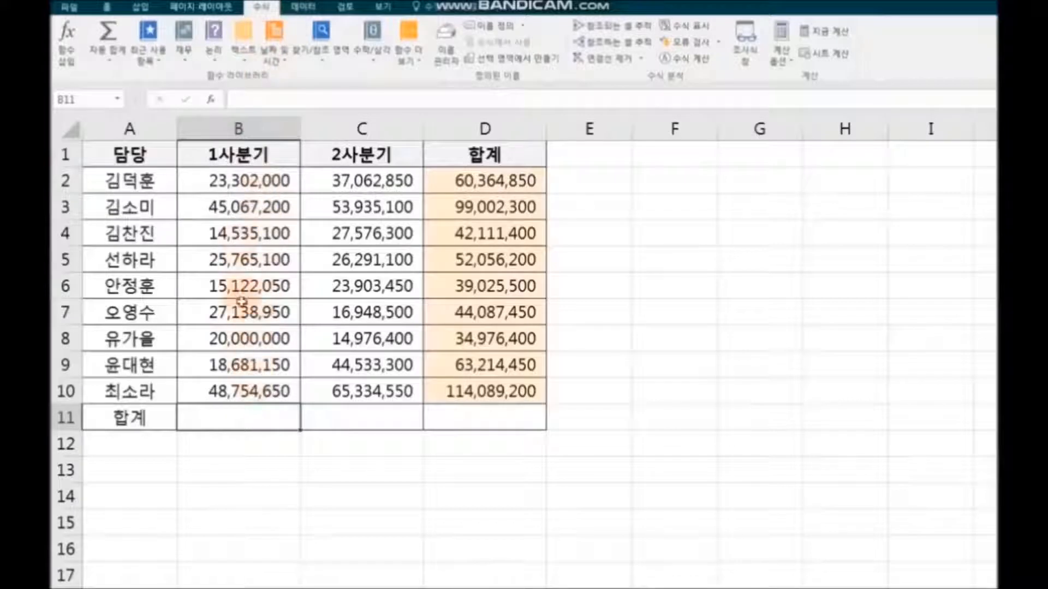
click(109, 64)
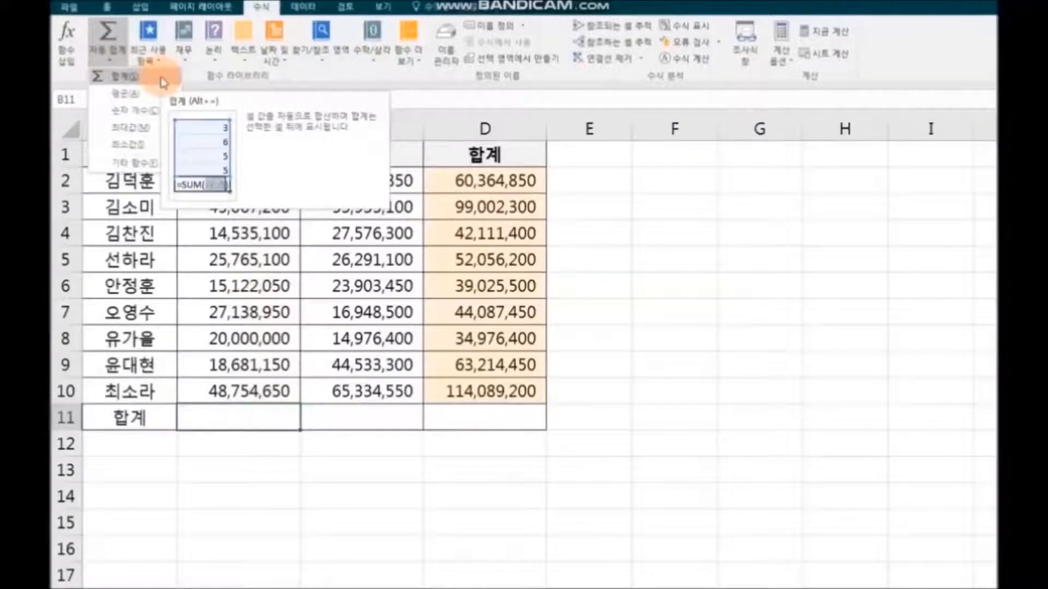
click(162, 82)
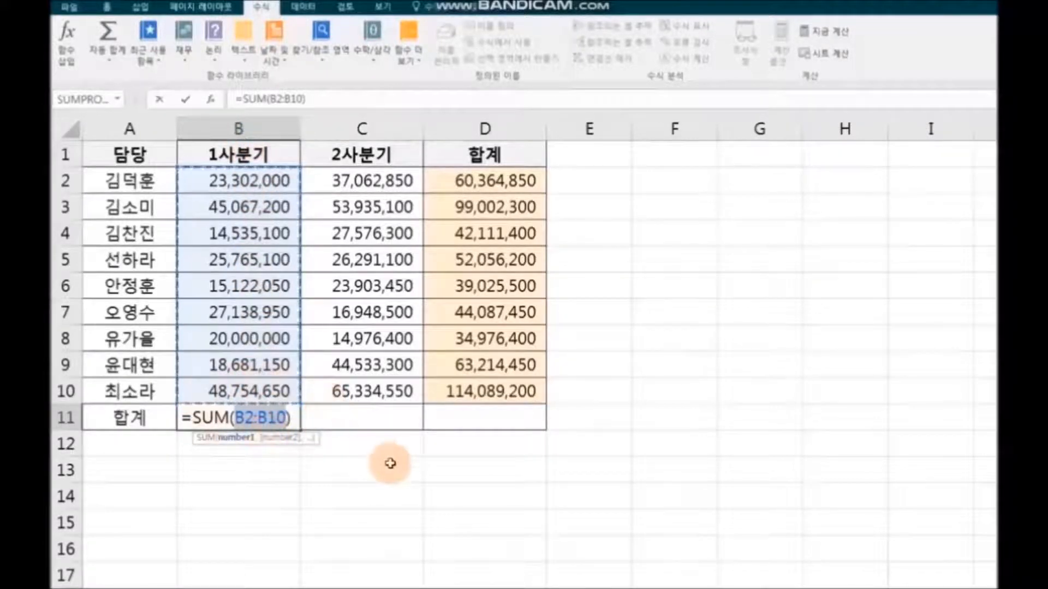
key(Return)
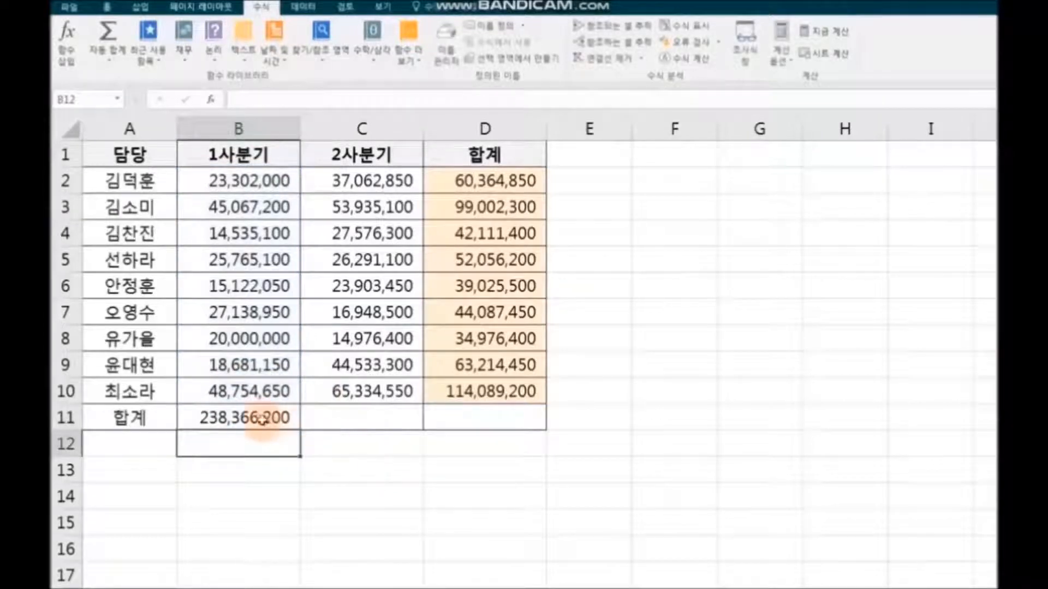
click(360, 497)
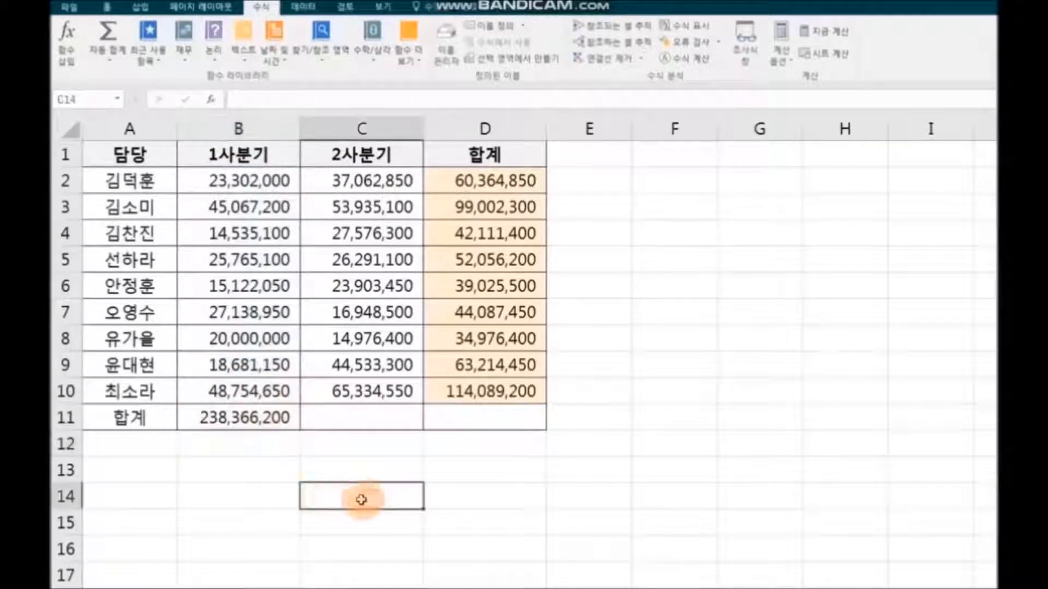
Fill the total row, cells A11 through D11, with the current orange fill color.
drag(145, 414, 468, 415)
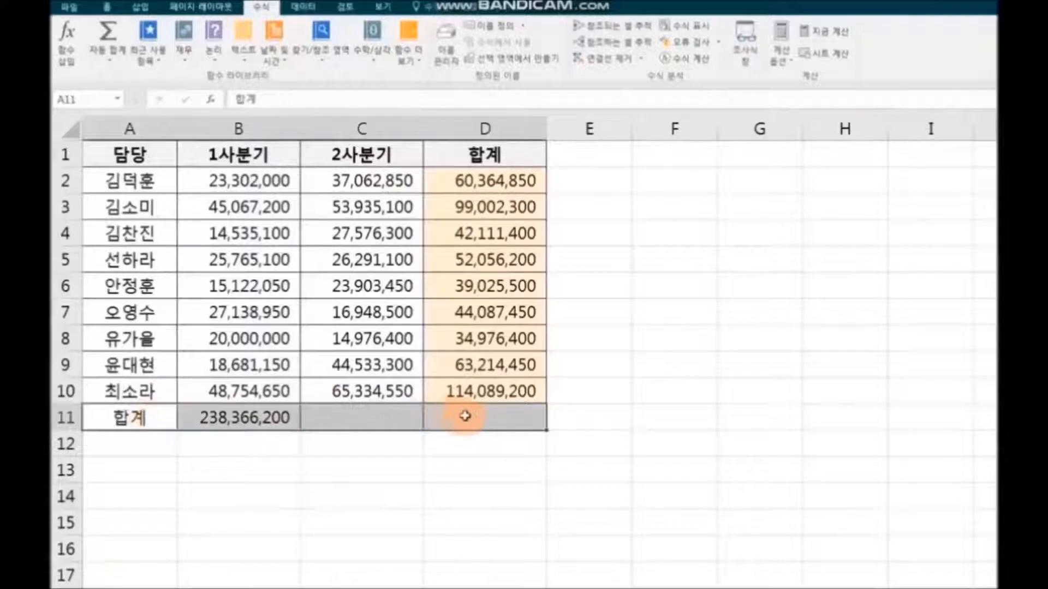
click(107, 9)
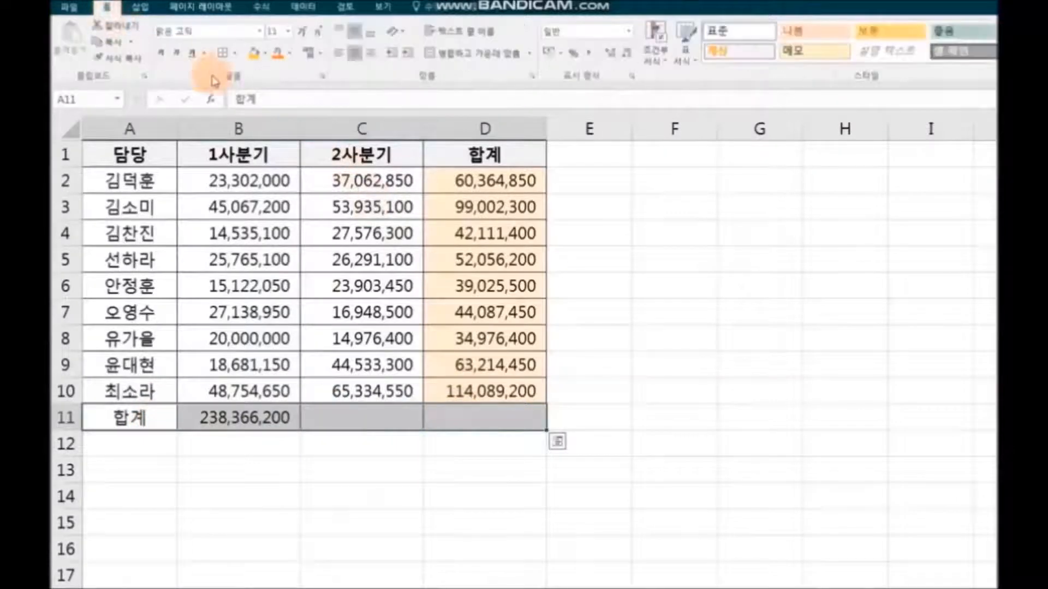
click(259, 57)
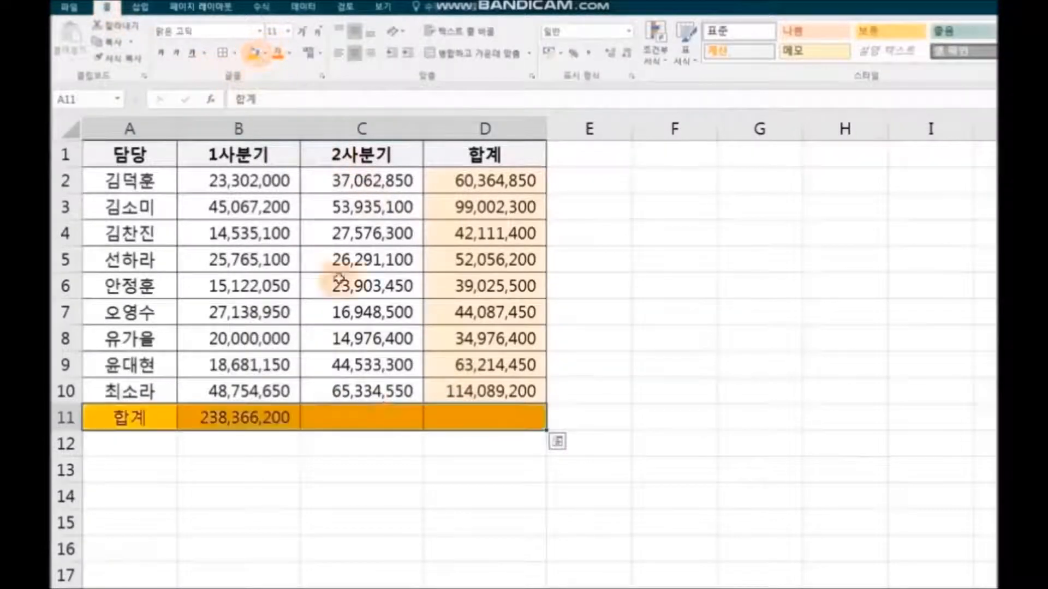
click(369, 498)
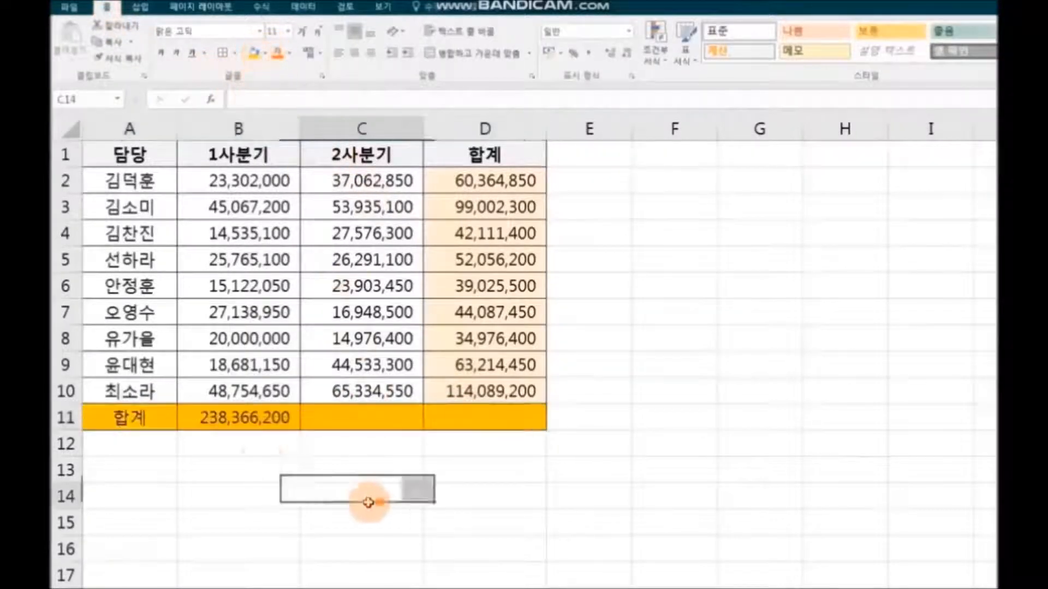
Copy the SUM formula from B11 across to D11 and check the formula in each total cell.
click(264, 420)
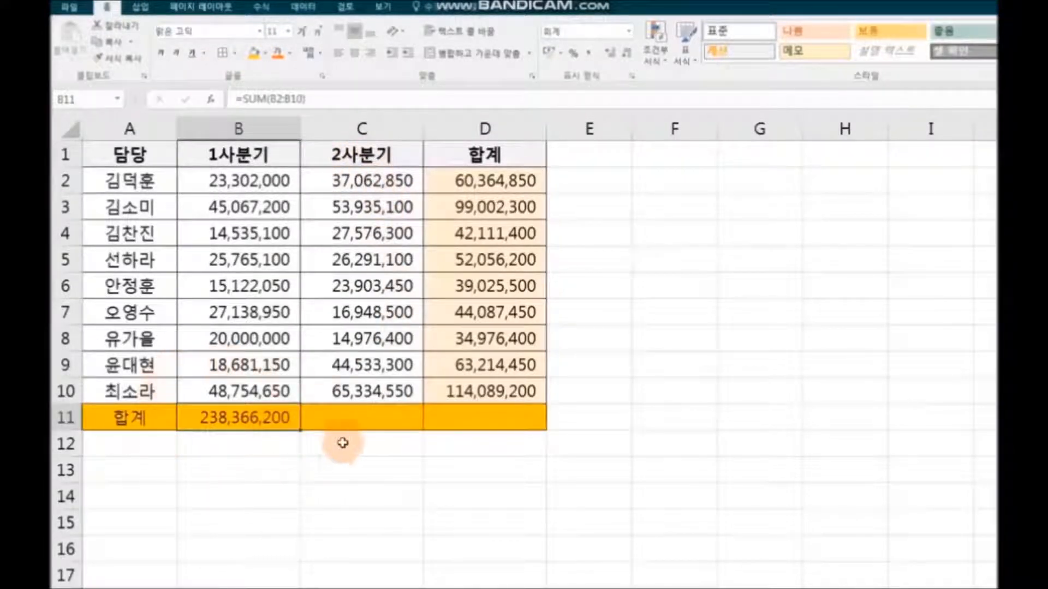
drag(300, 431, 538, 432)
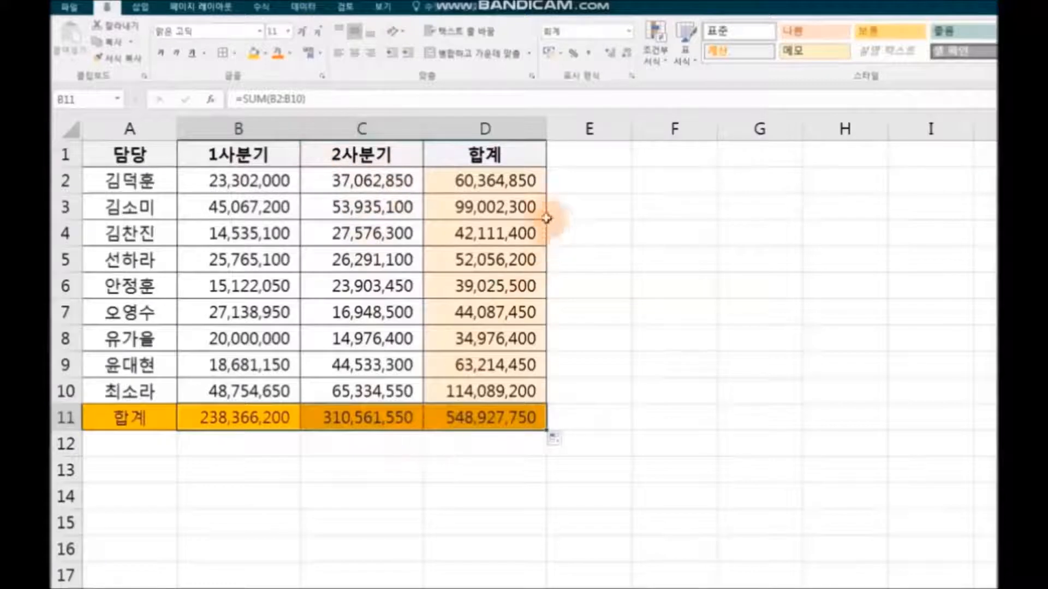
click(248, 419)
click(356, 419)
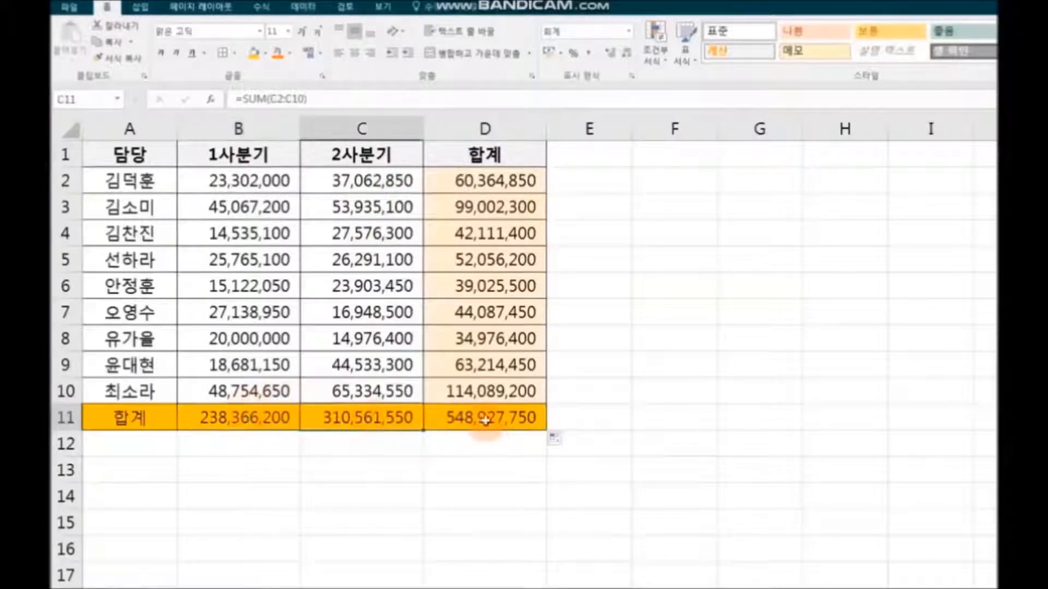
click(484, 419)
click(707, 542)
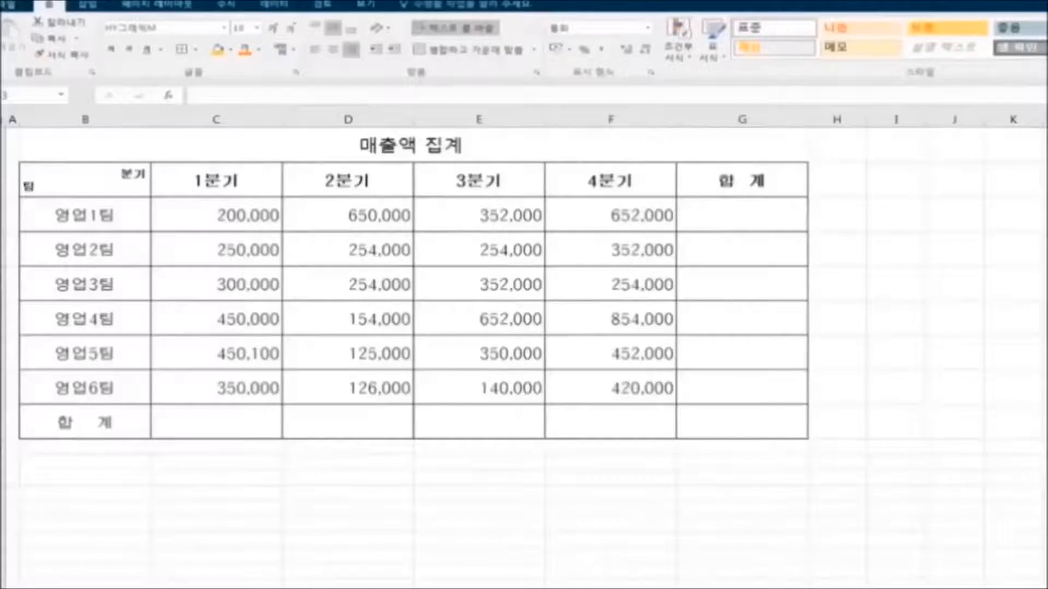
click(725, 212)
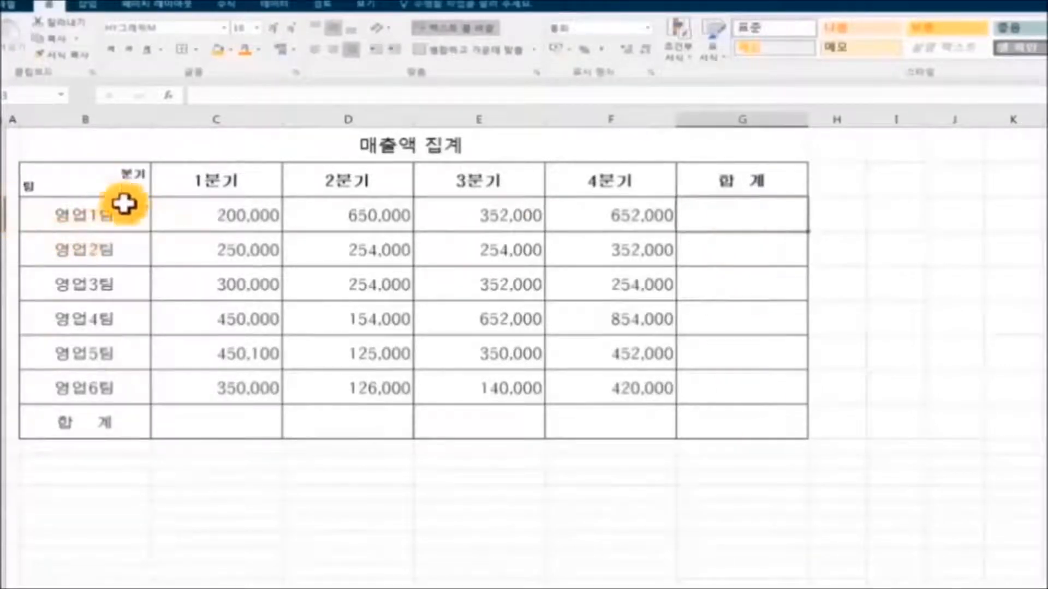
drag(188, 224, 663, 217)
click(746, 217)
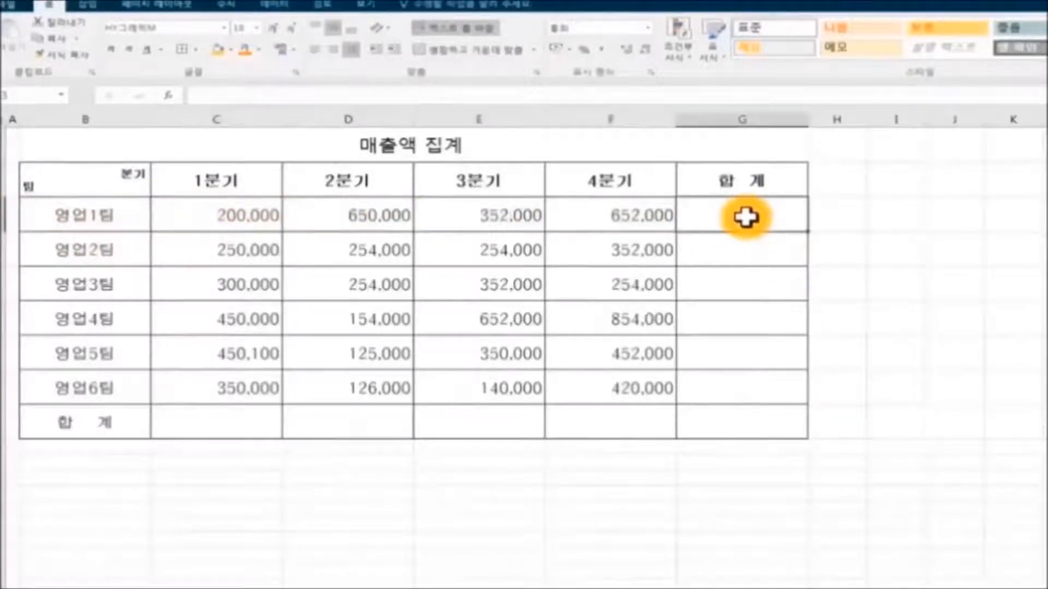
click(240, 216)
drag(229, 214, 224, 386)
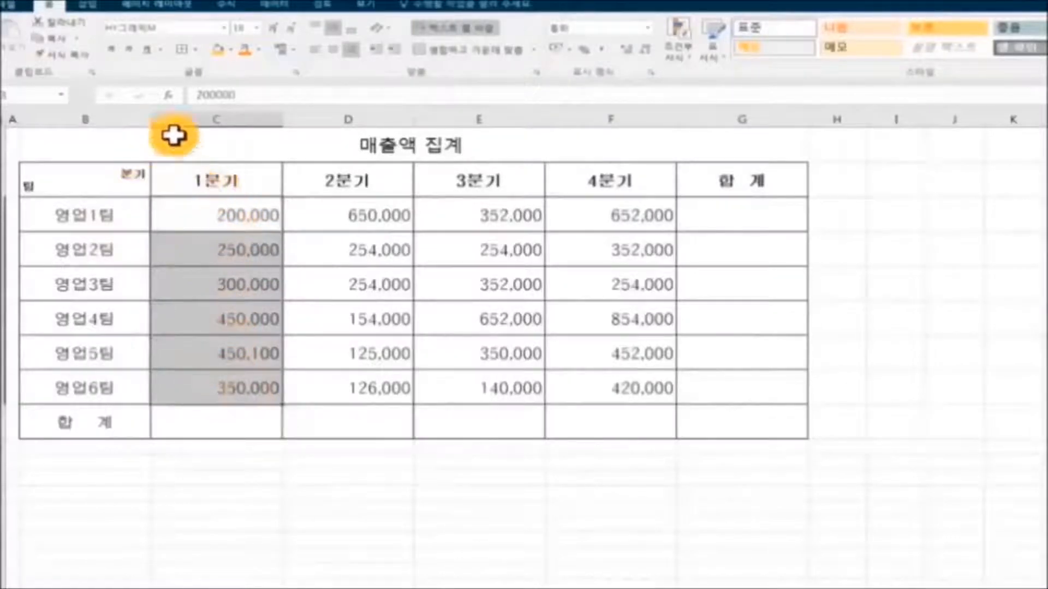
click(213, 428)
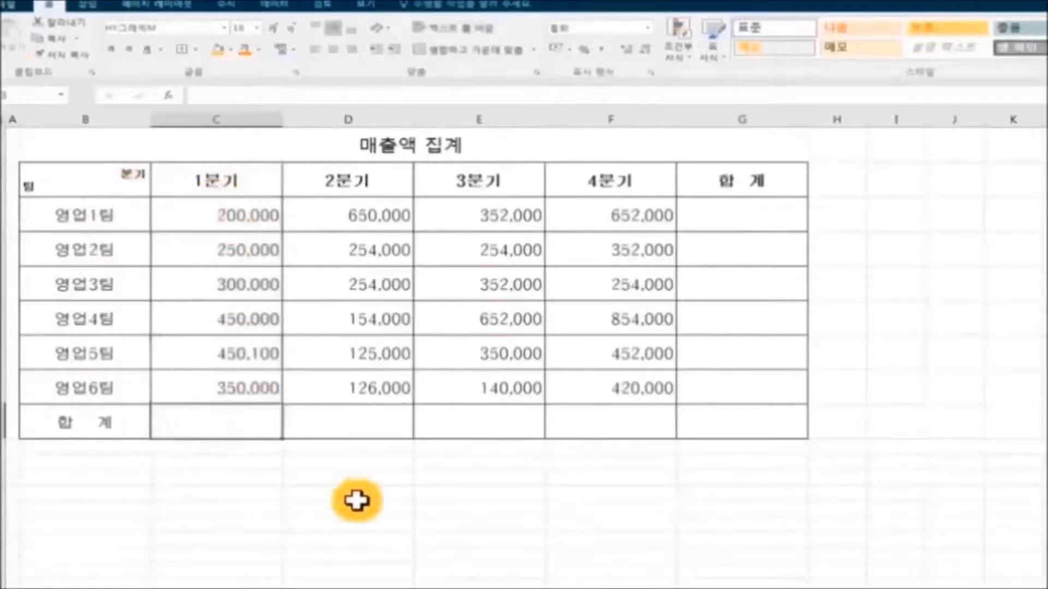
Search the function wizard for sum and insert SUM over C3:F3 in G3 as the 영업1팀 total.
click(753, 225)
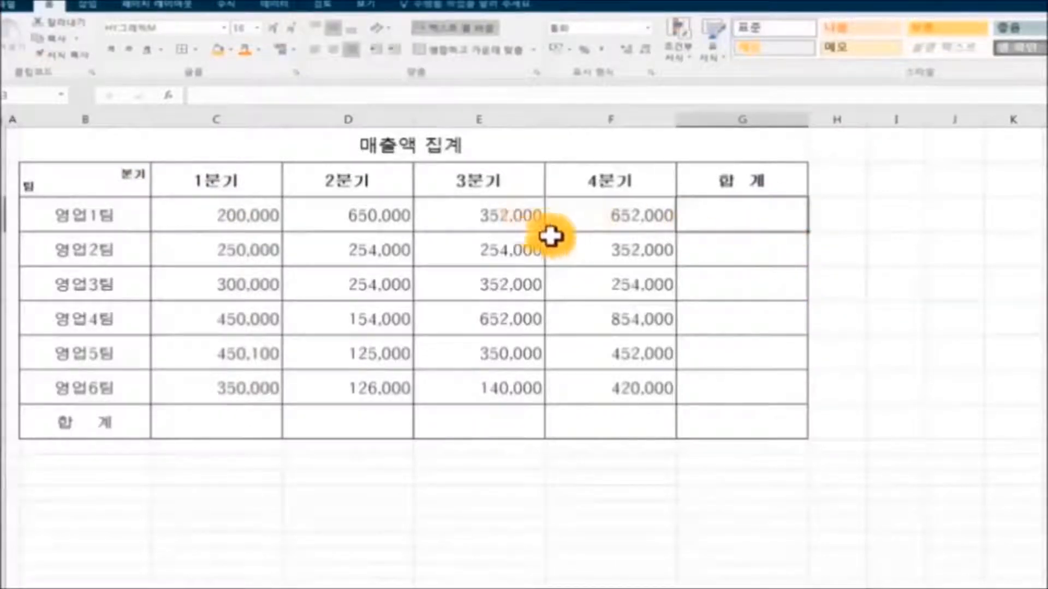
click(171, 95)
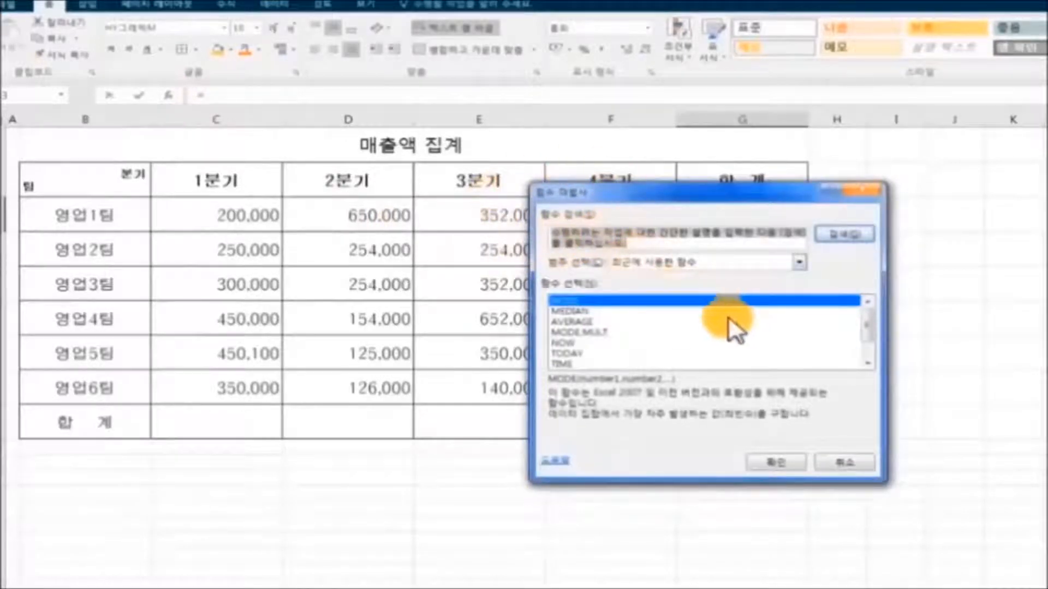
key(BackSpace)
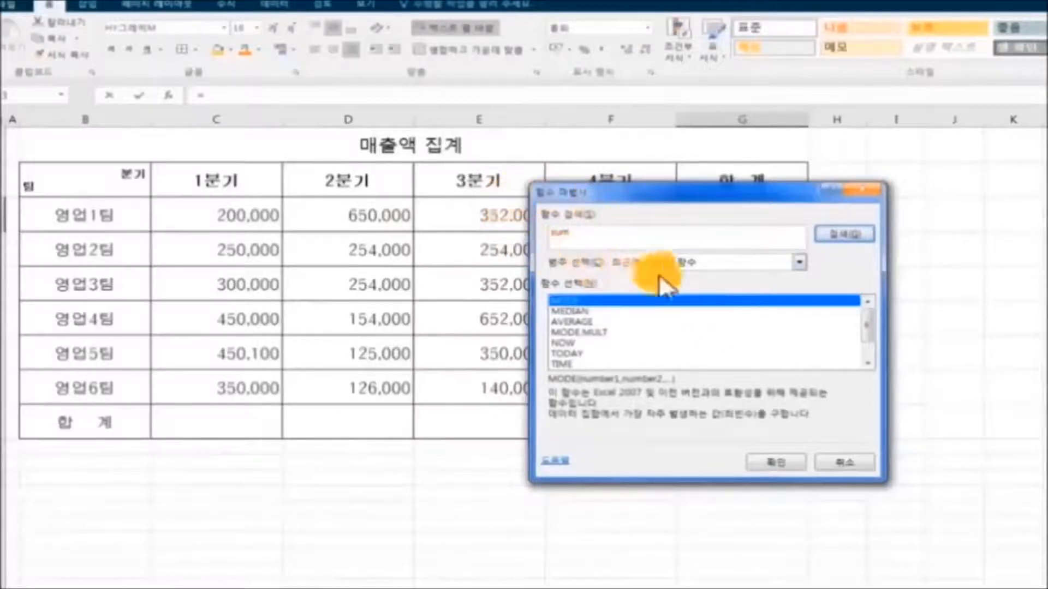
click(850, 235)
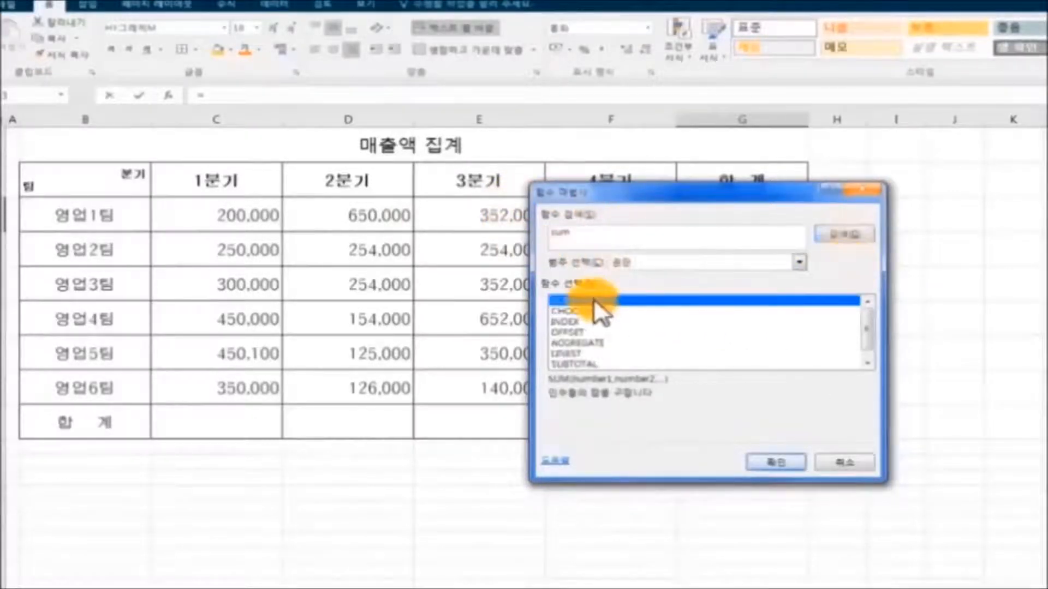
click(781, 461)
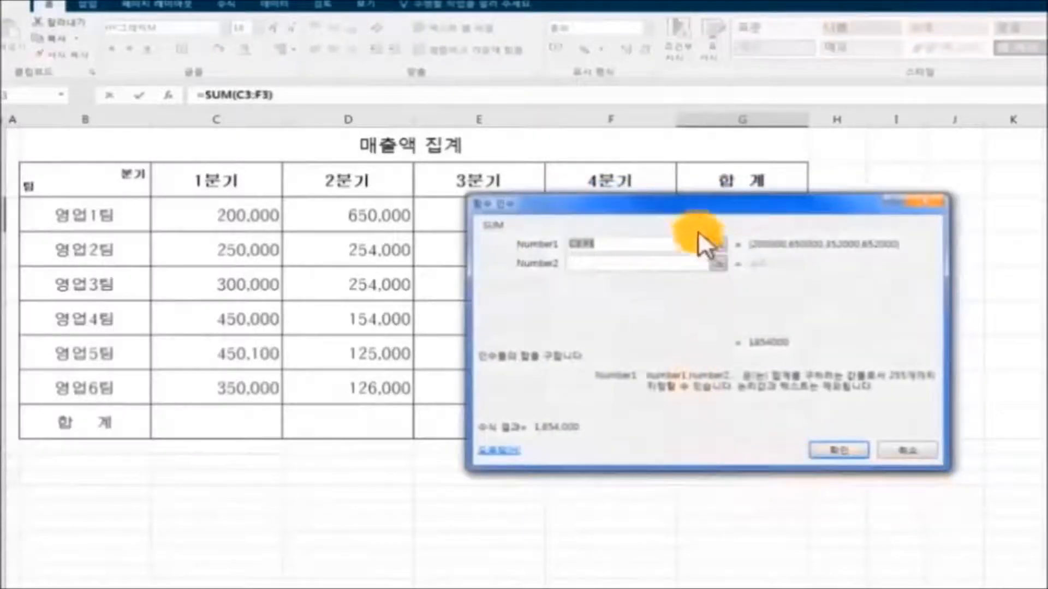
drag(693, 203, 766, 283)
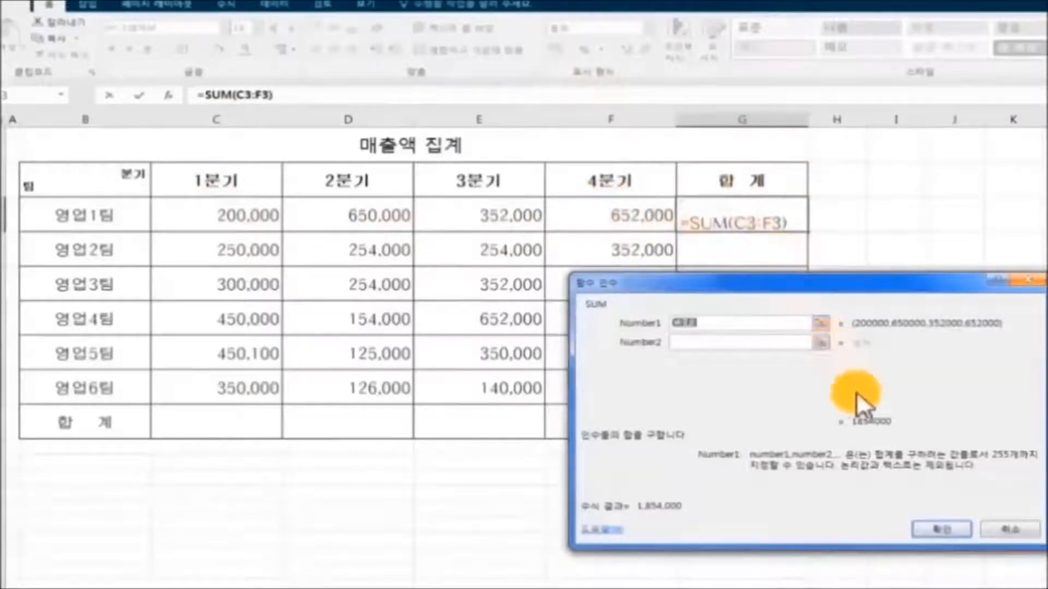
click(925, 525)
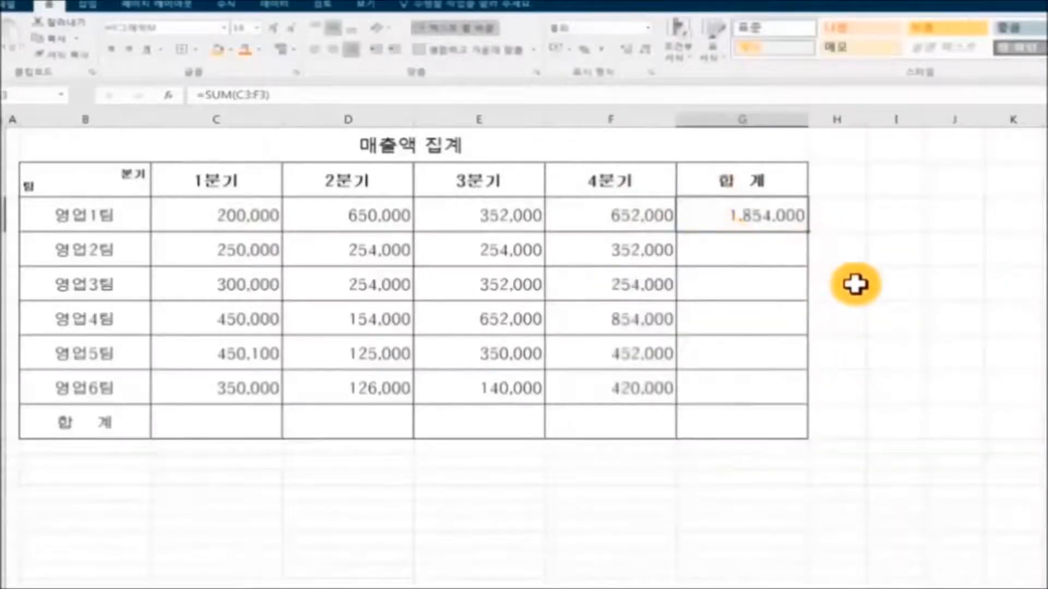
Fill the SUM formula from G3 down the 합계 column through the total row, G9.
click(713, 244)
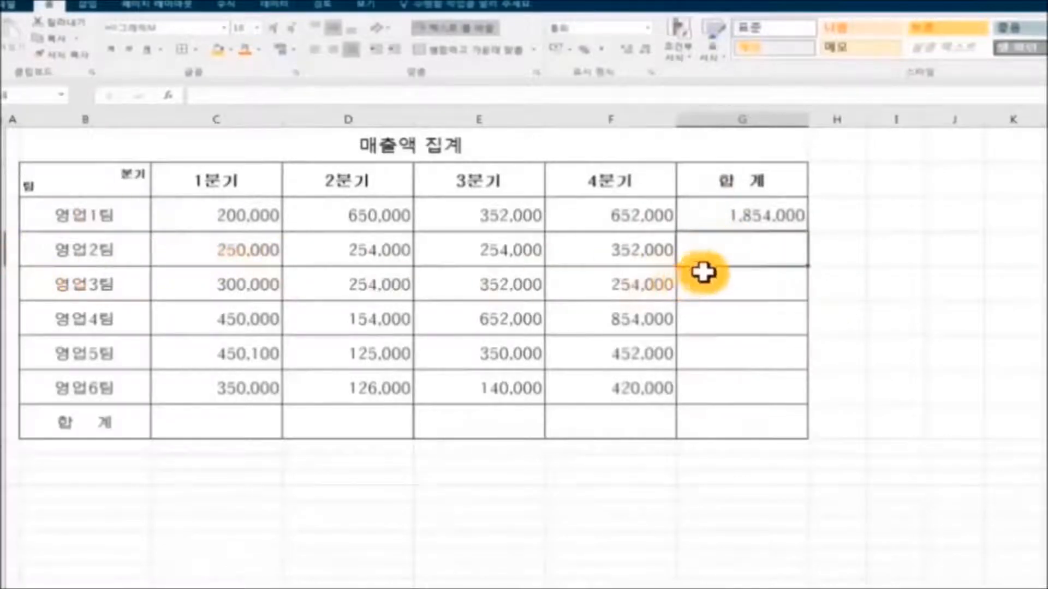
click(762, 215)
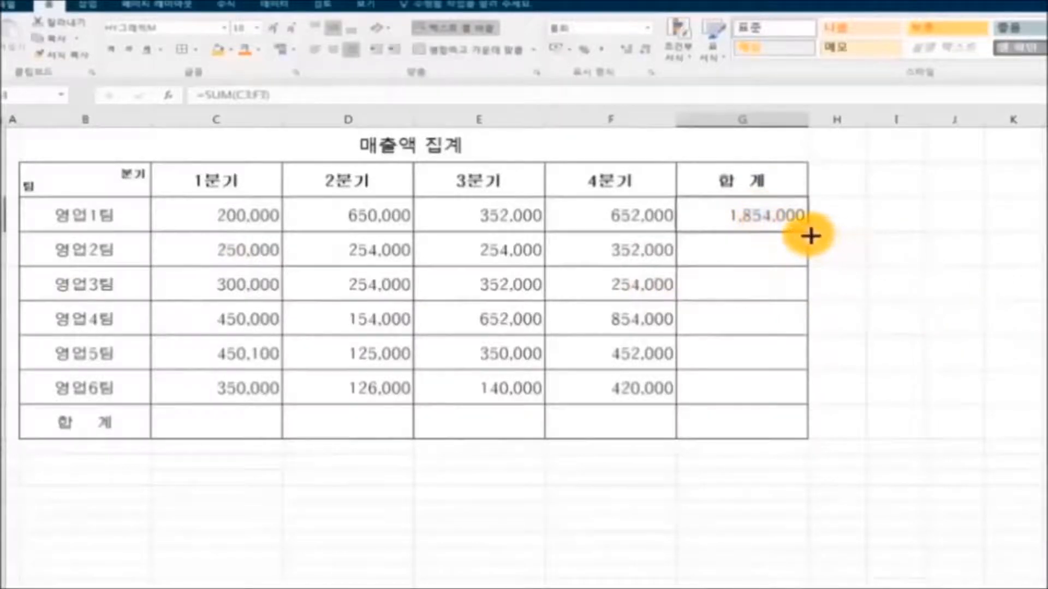
drag(810, 235, 806, 435)
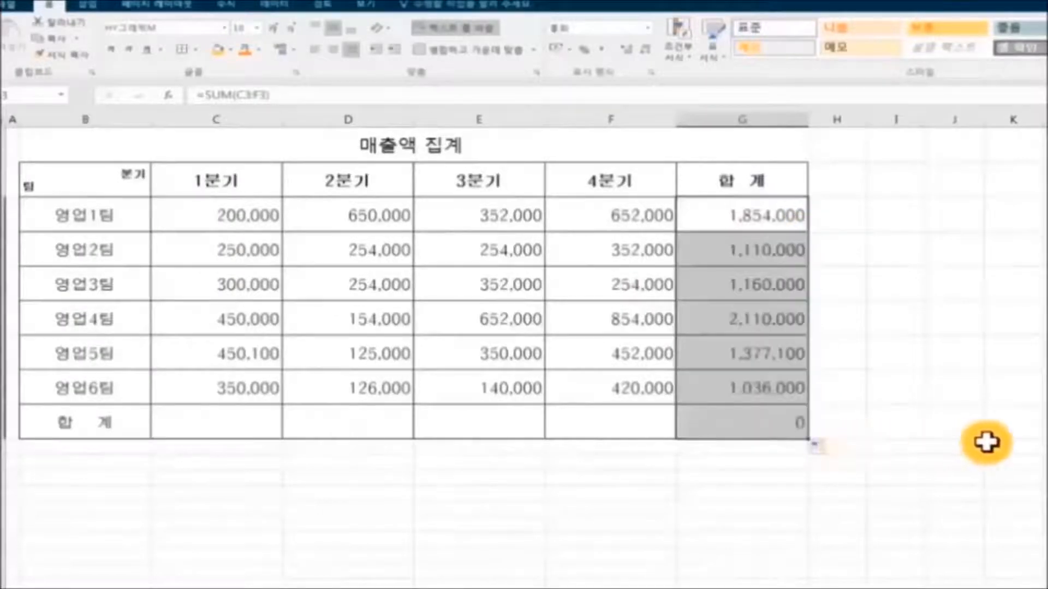
click(987, 445)
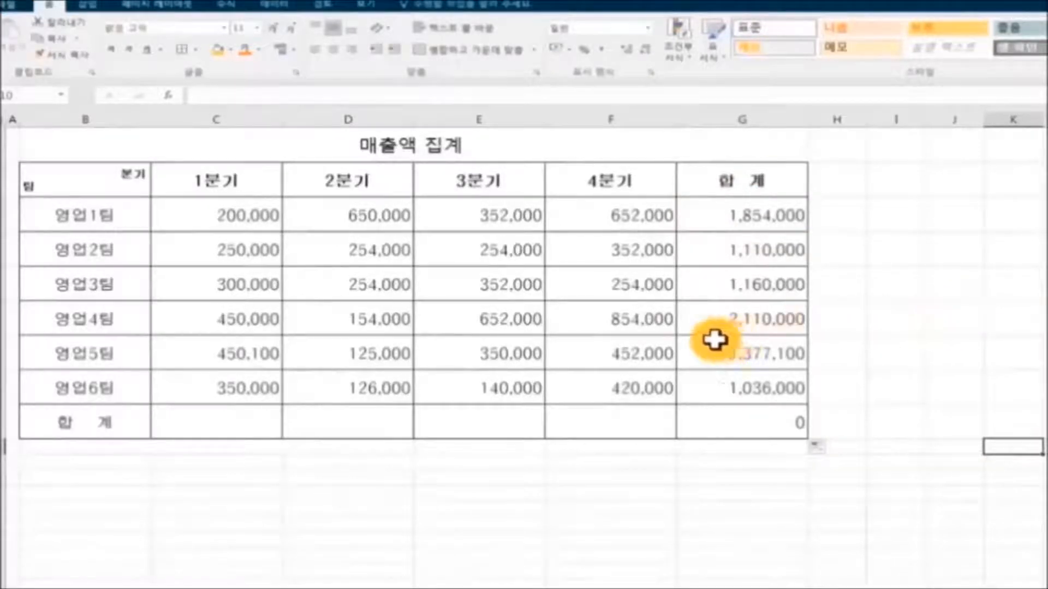
Change the 영업2팀 value for 3분기 in cell E4 to 350000.
click(495, 252)
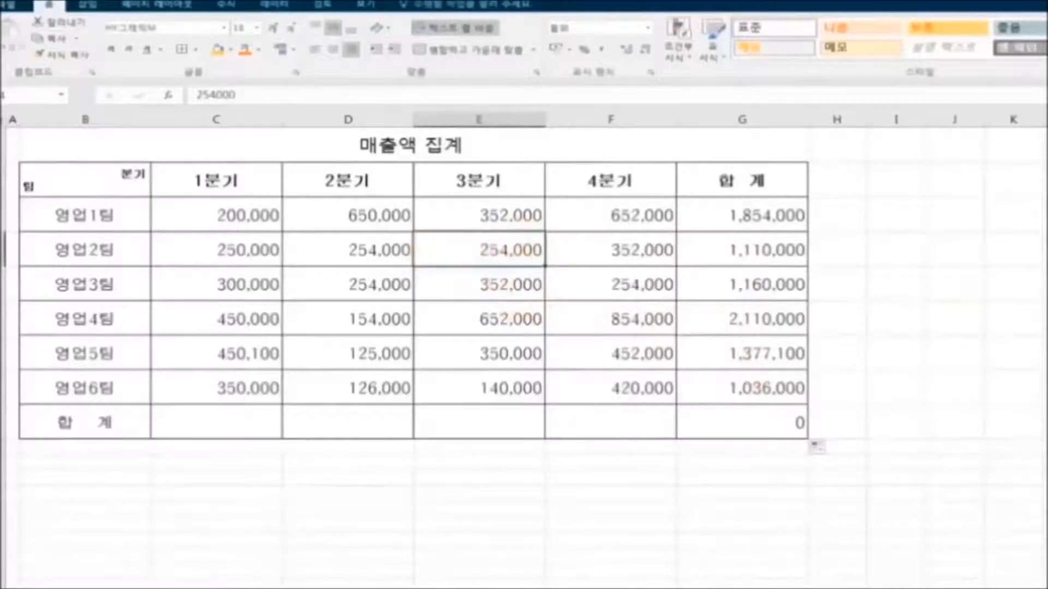
text(35)
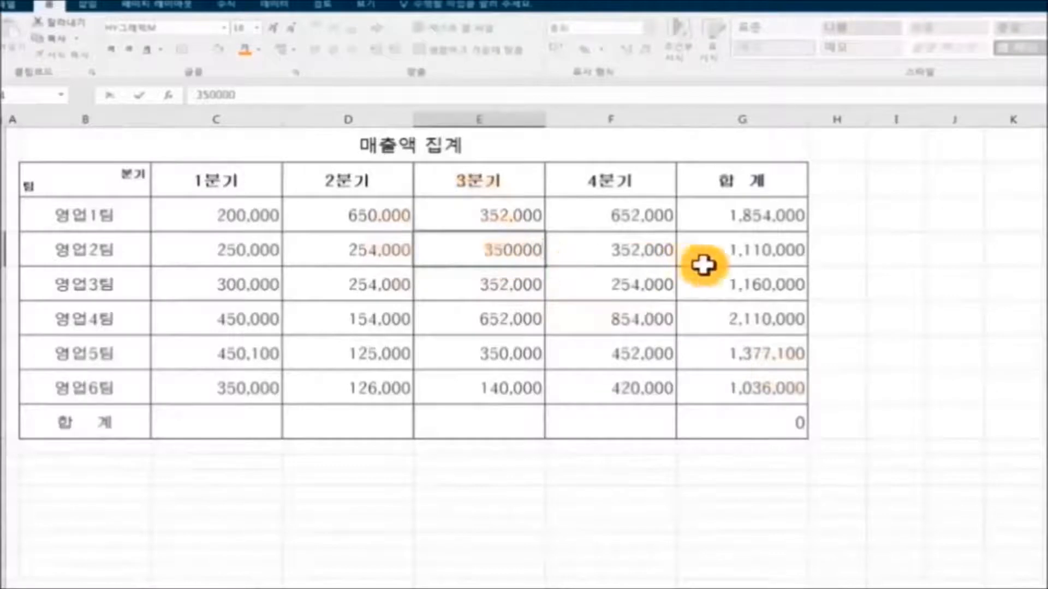
click(947, 345)
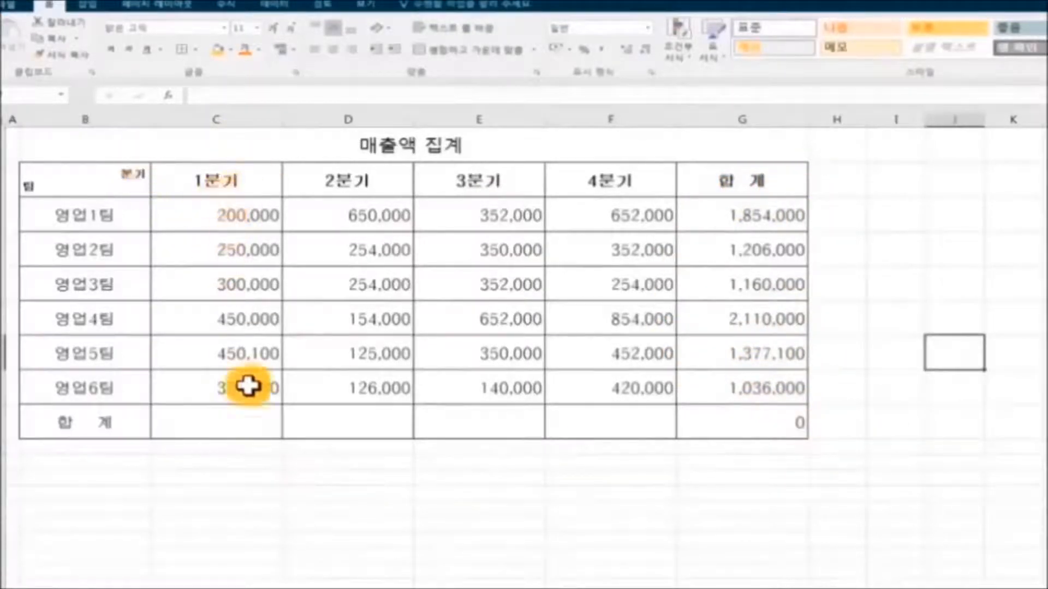
Insert SUM over C3:C8 in C9 with the function wizard and fill it across the total row to G9.
click(251, 424)
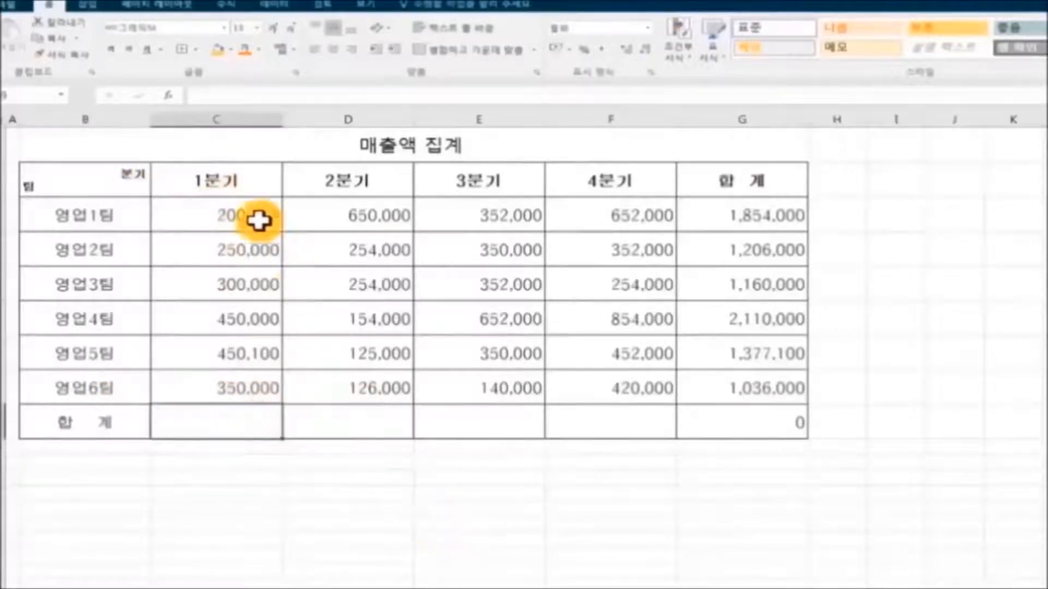
click(170, 95)
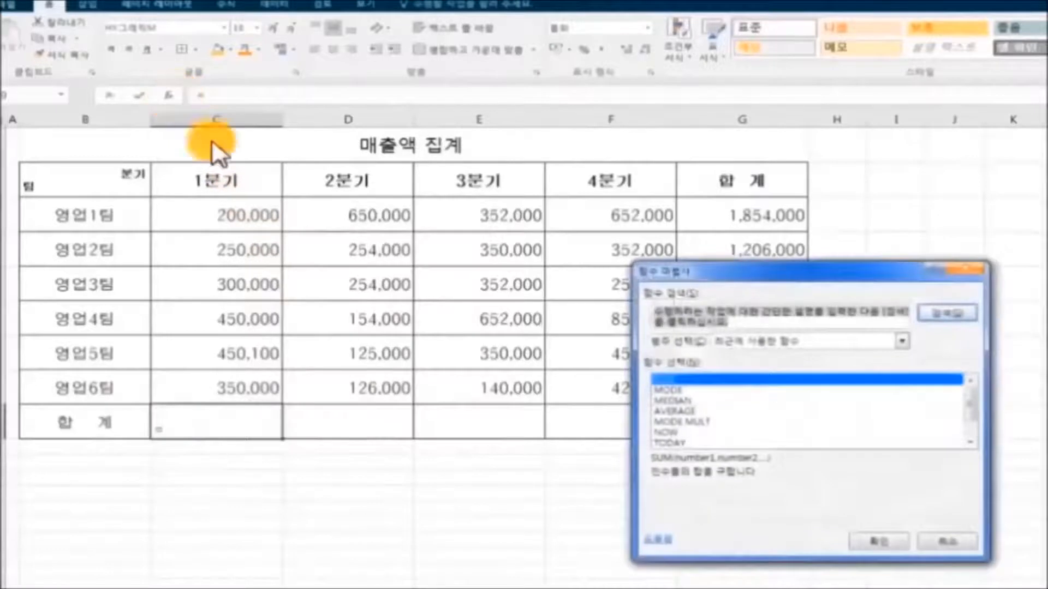
click(871, 541)
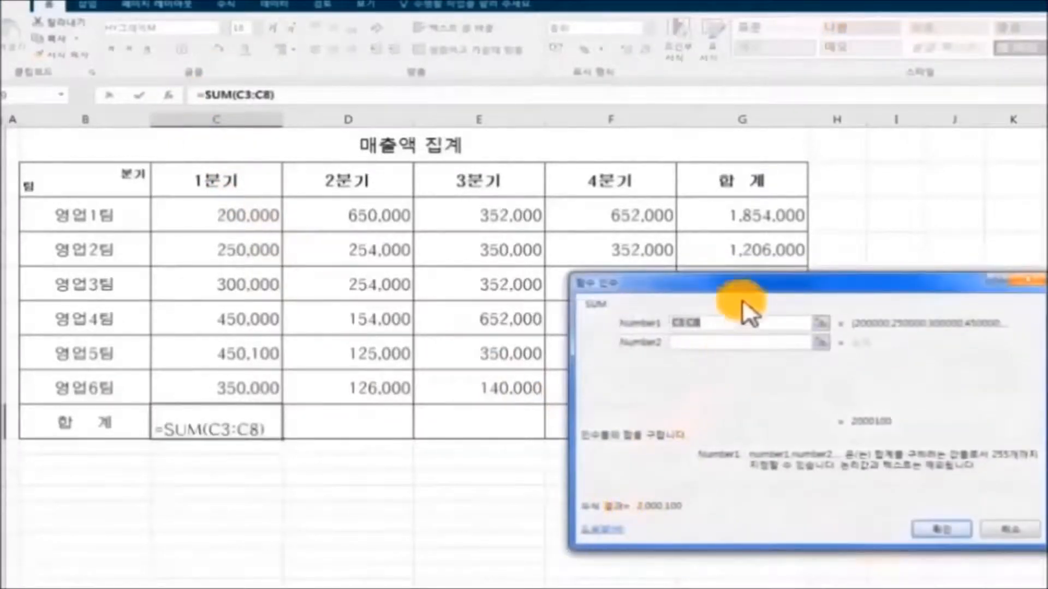
drag(741, 283, 724, 211)
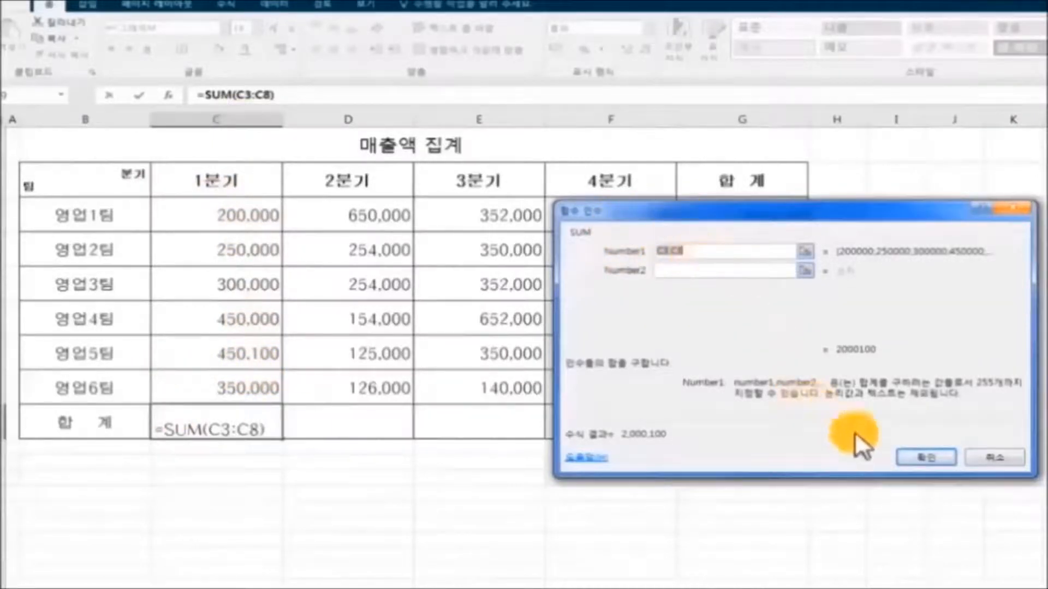
click(939, 459)
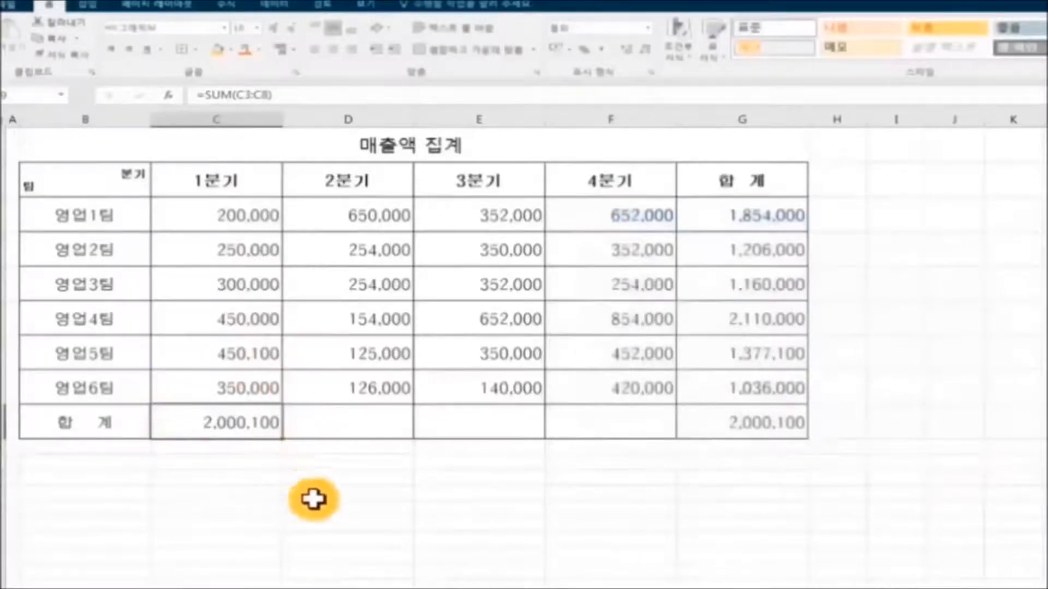
drag(313, 440, 796, 433)
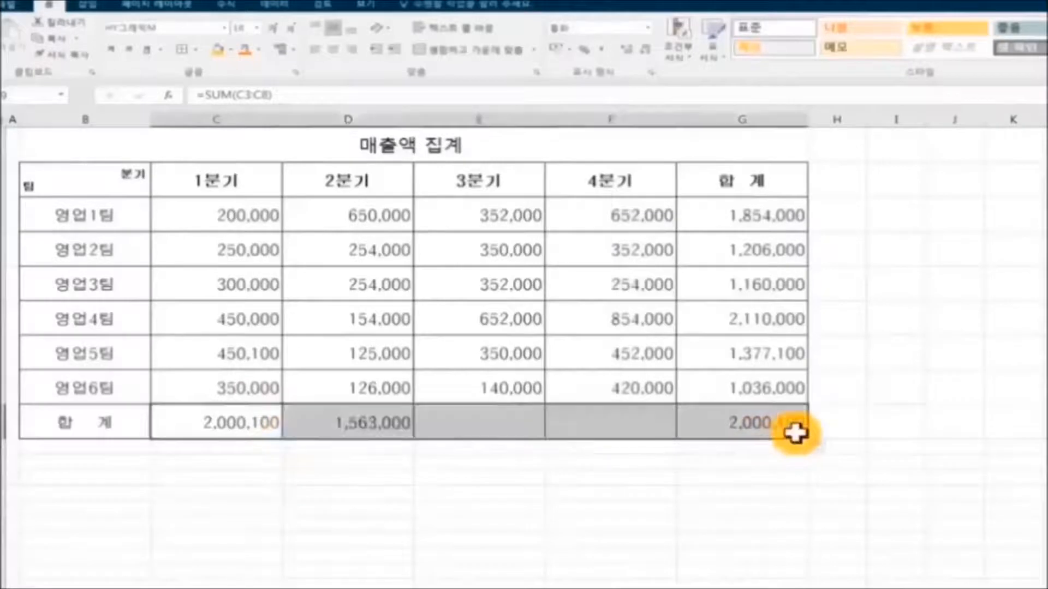
click(843, 505)
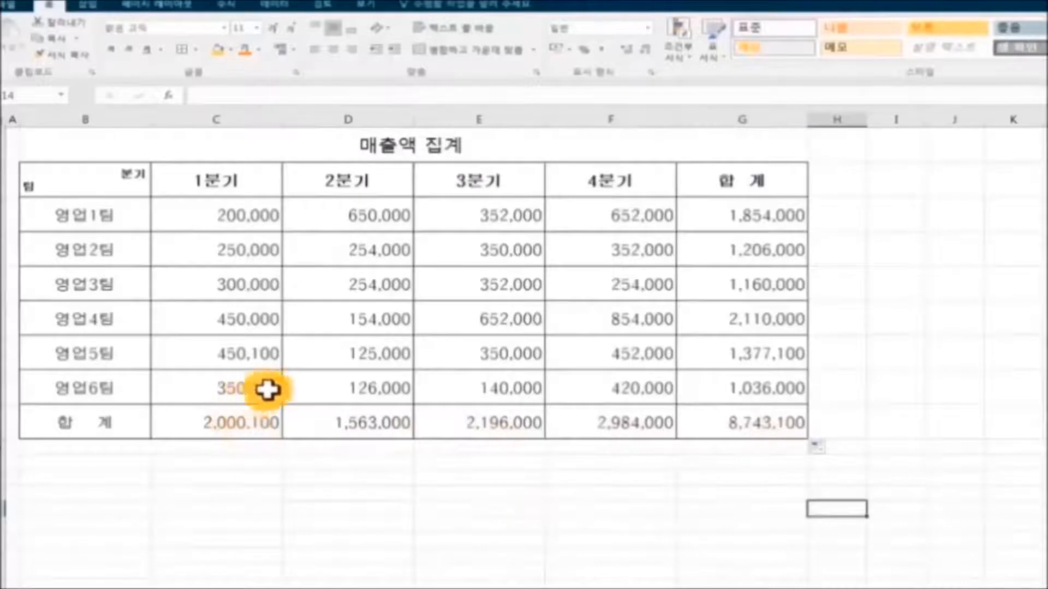
Change the 영업5팀 value for 1분기 in cell C7 to 352000.
click(218, 352)
text(352000)
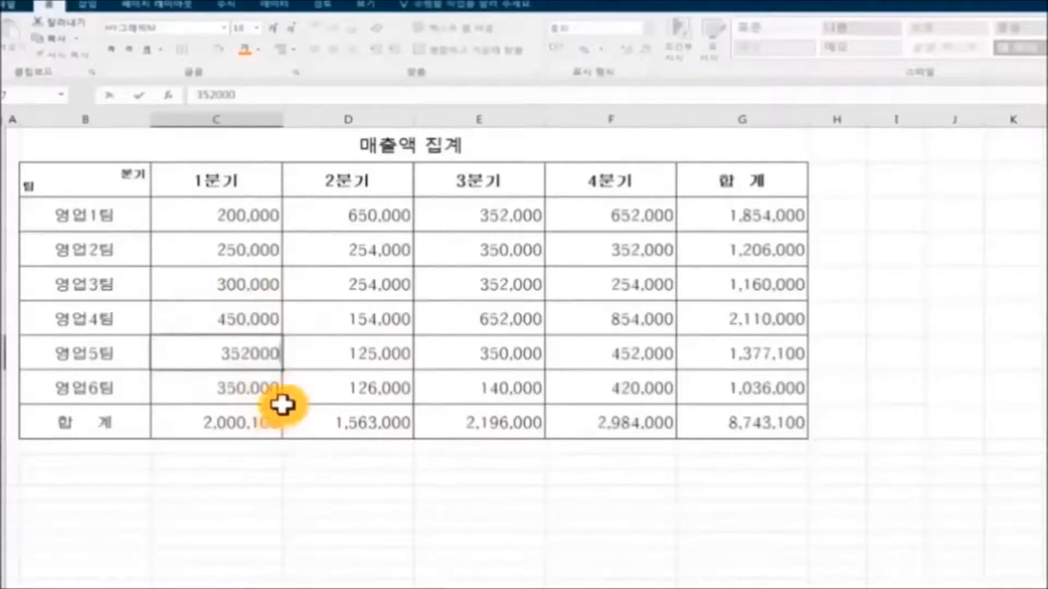
click(771, 552)
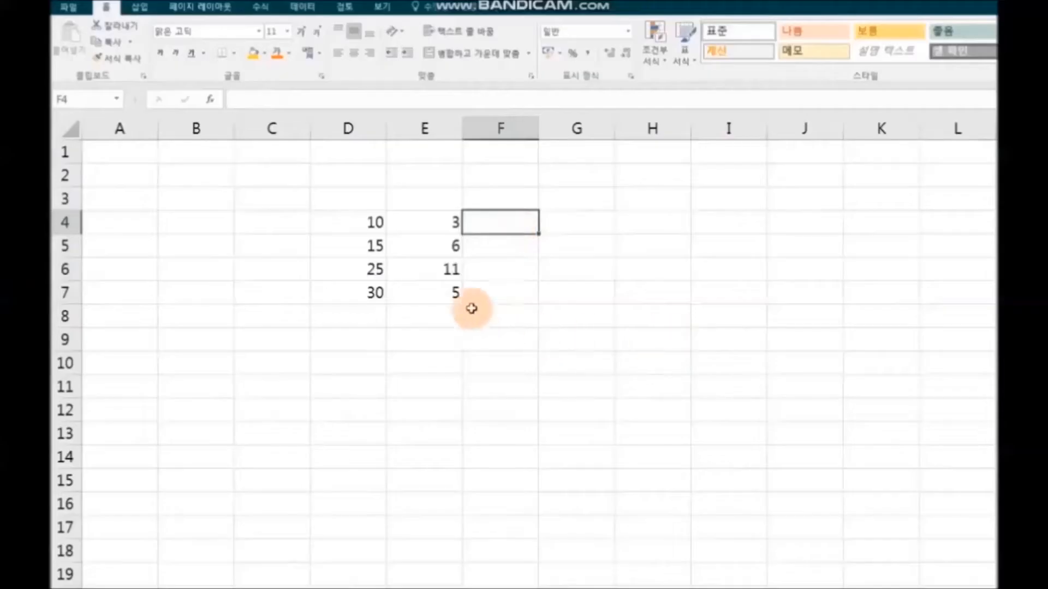
Enter the multiplication formula =D4*E4 in F4 and fill it down to F7.
text(=D4*)
click(432, 222)
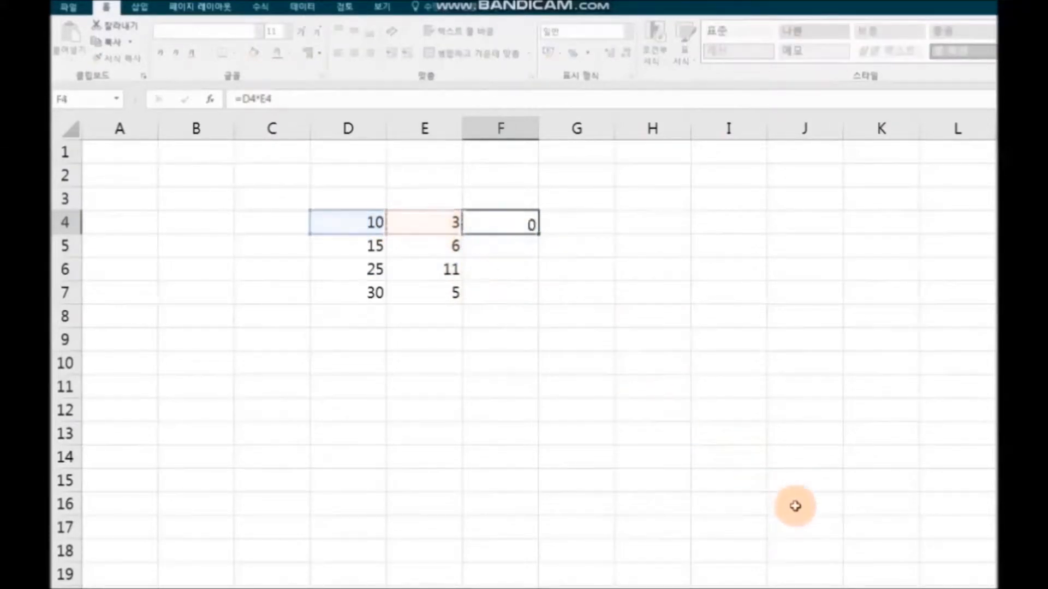
key(Return)
click(510, 224)
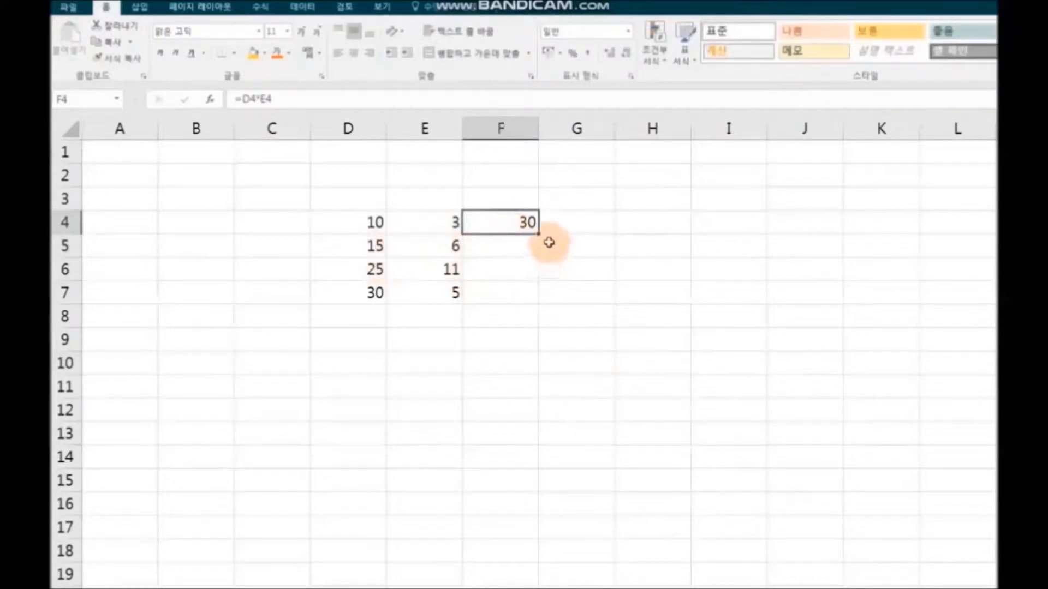
drag(539, 263, 538, 303)
click(708, 371)
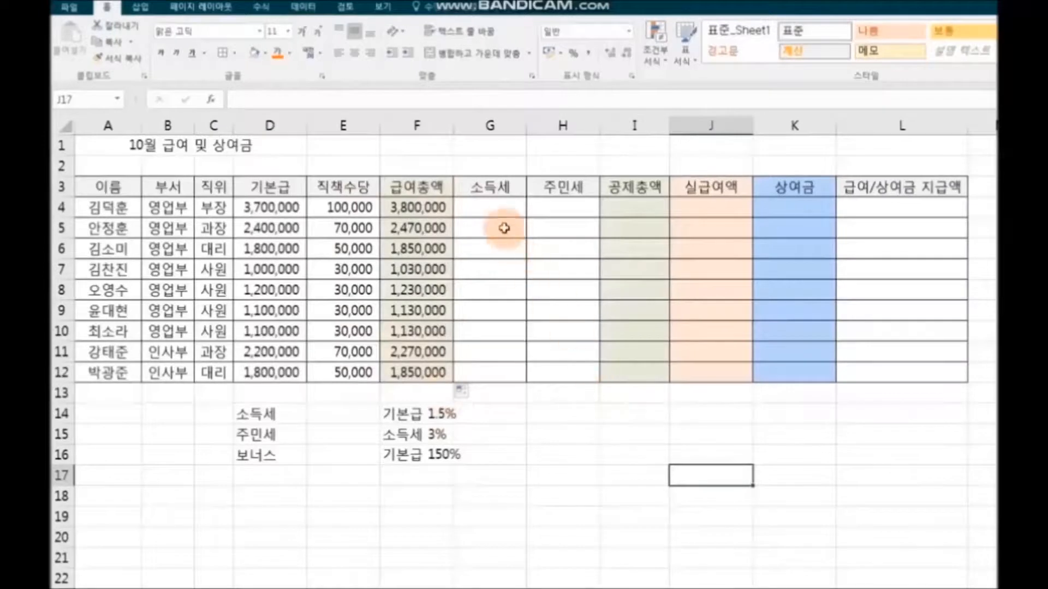
Calculate the first employee's 소득세 in G4 with the formula =D4*1.5%.
click(500, 209)
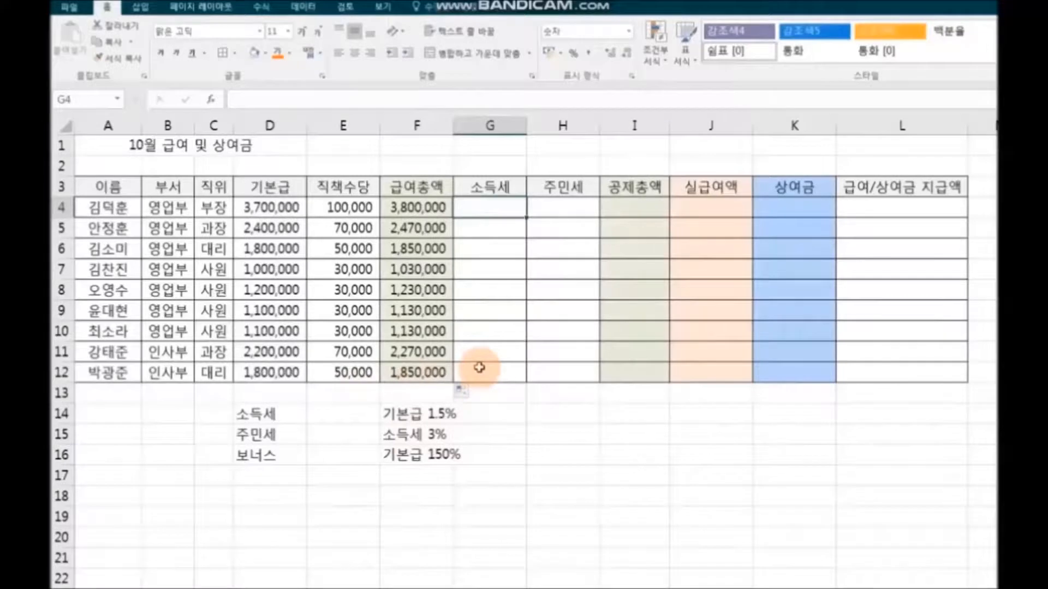
text(=)
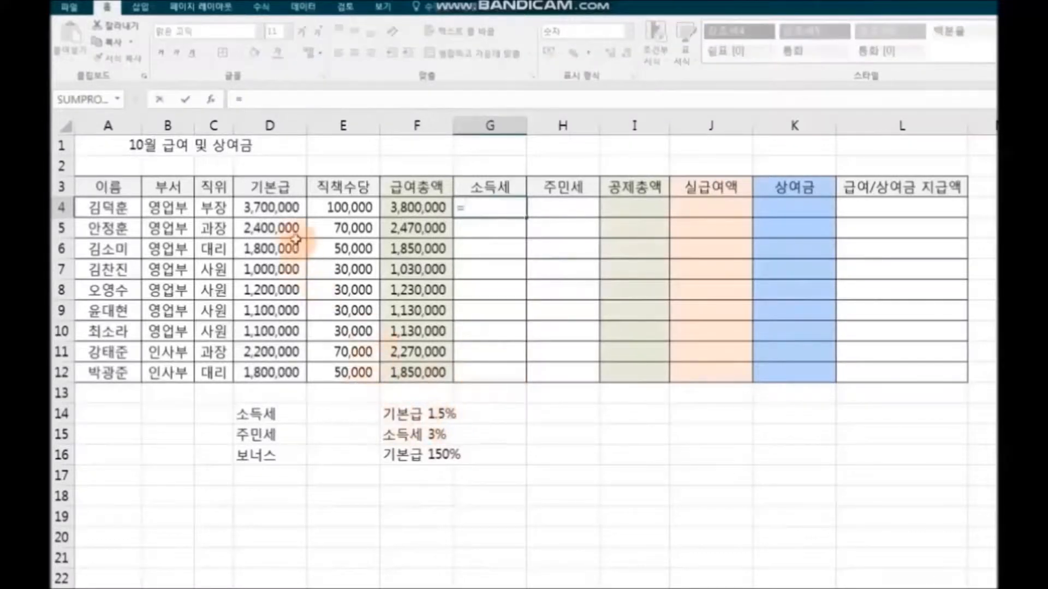
click(289, 210)
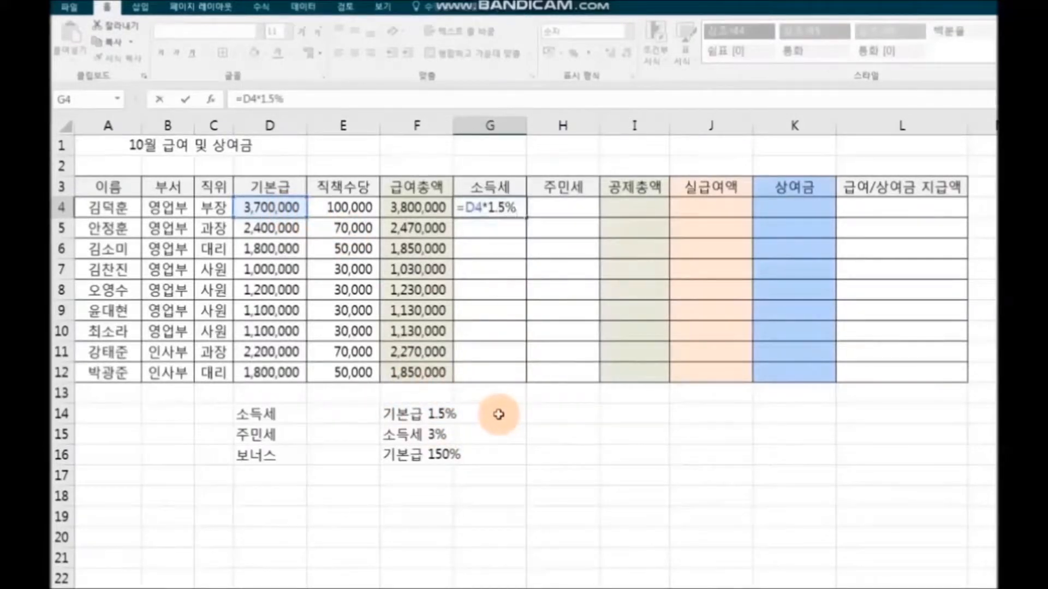
key(Return)
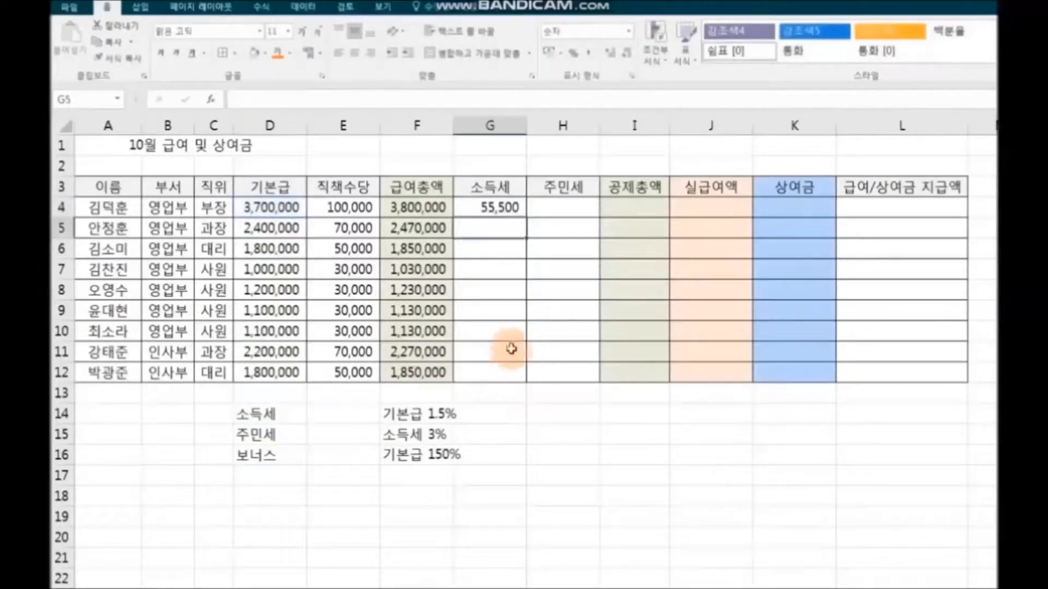
Fill the 소득세 formula from G4 down to G12.
click(501, 208)
drag(528, 218, 528, 371)
drag(528, 374, 528, 376)
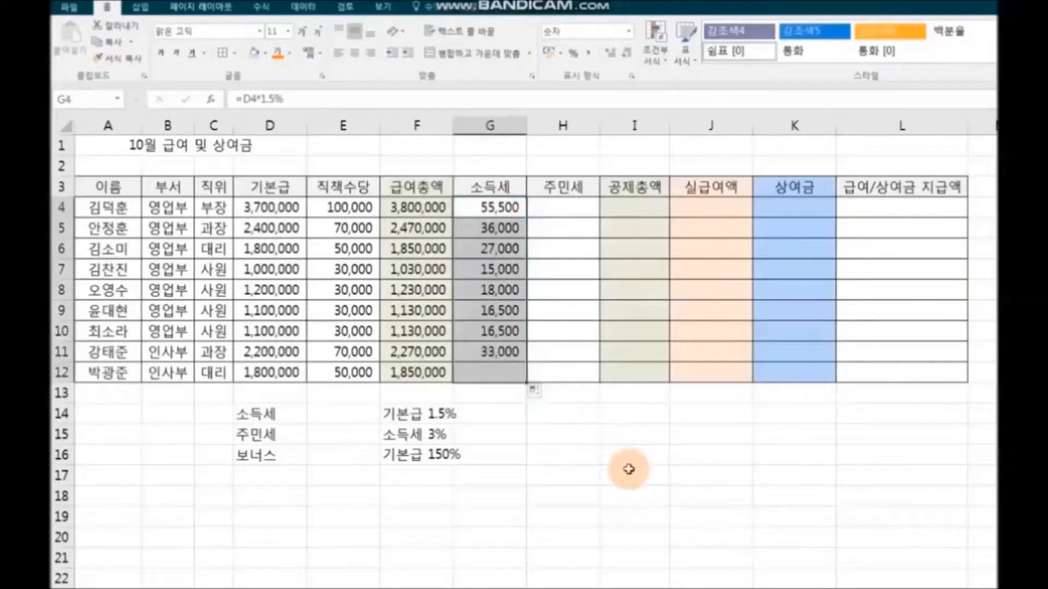
click(629, 466)
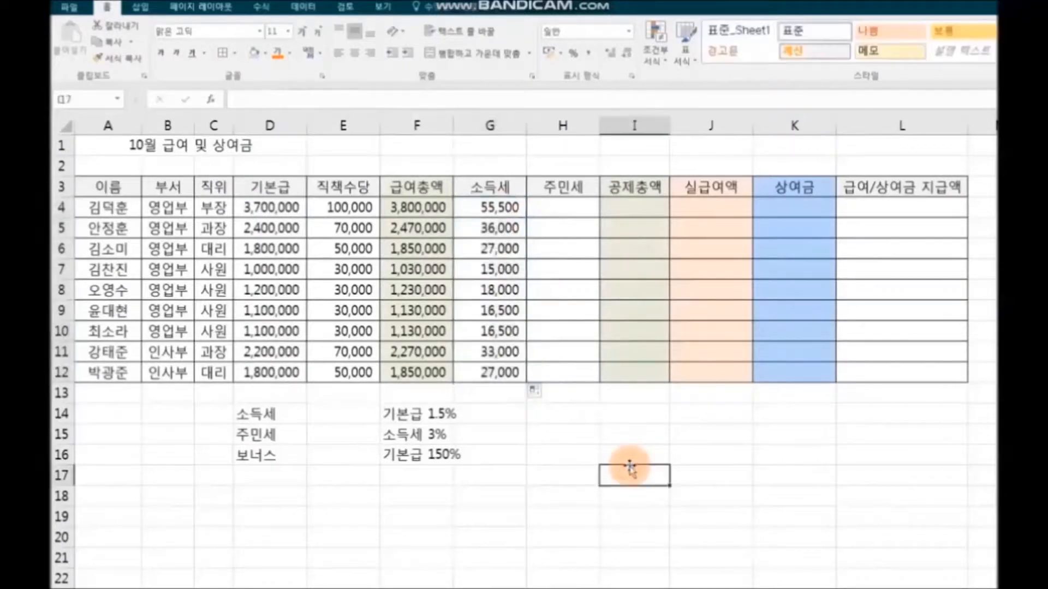
Calculate the first employee's 주민세 in H4 with the formula =G4*3%.
click(571, 209)
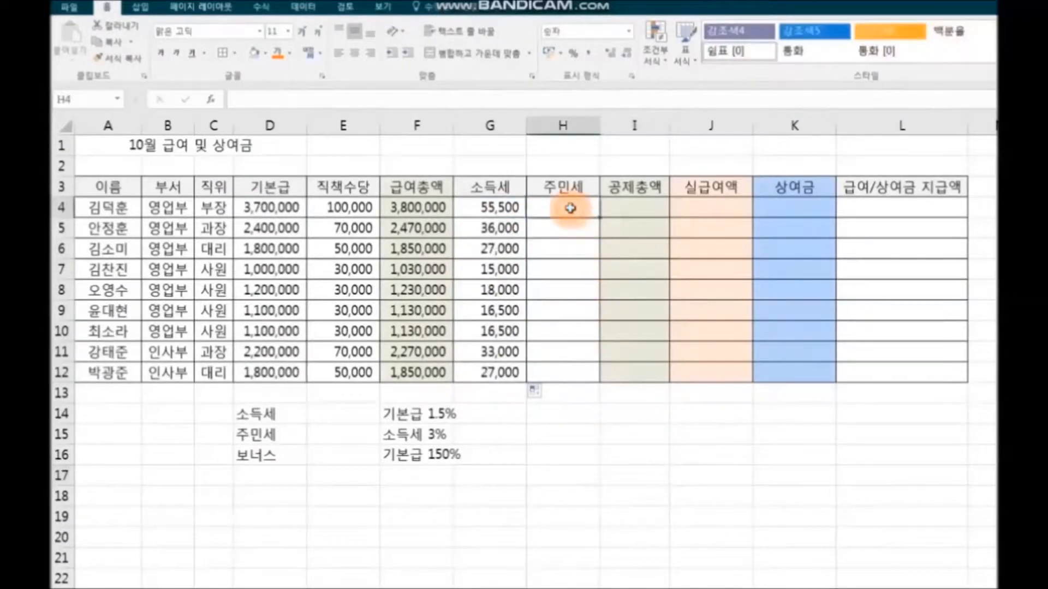
text(=)
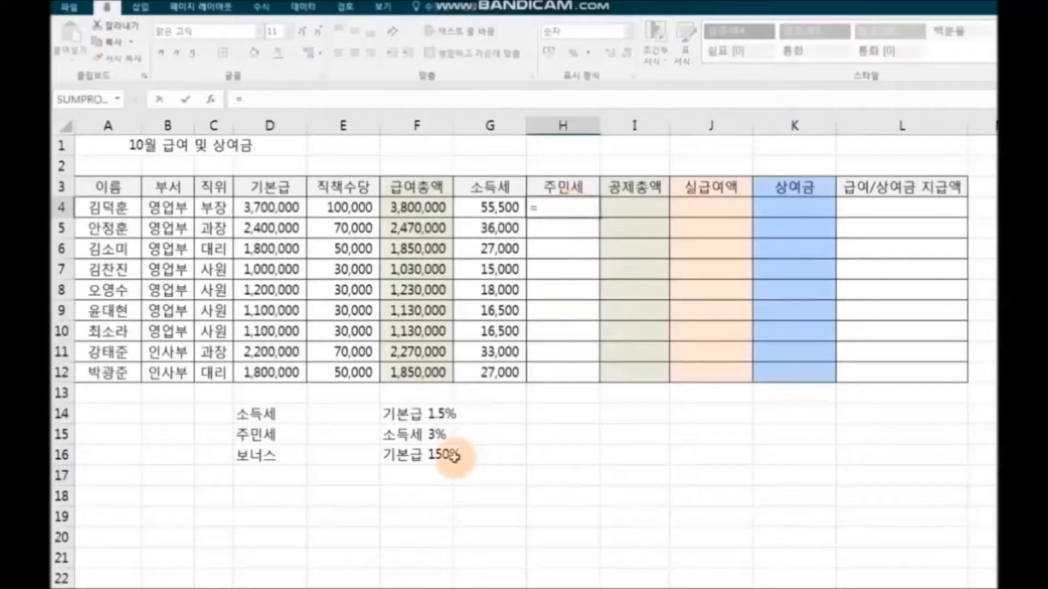
click(498, 207)
text(*)
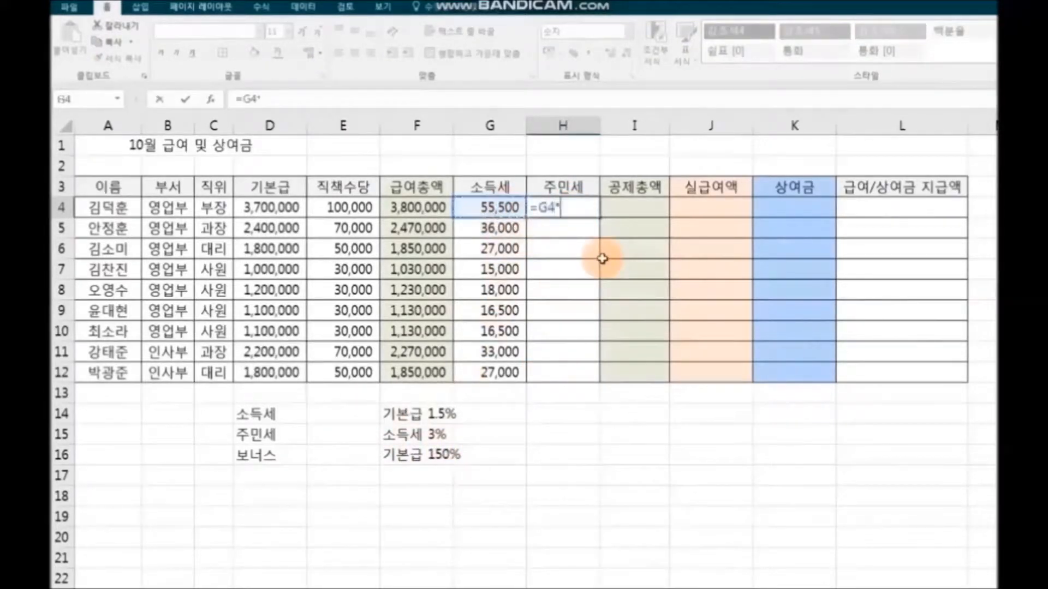
text(3%)
key(Return)
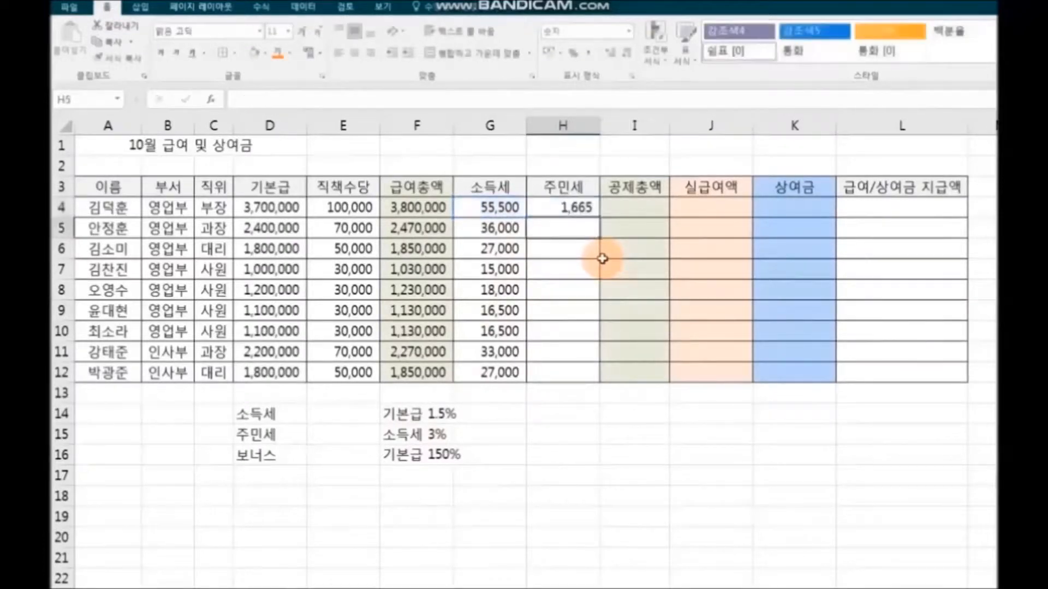
Fill the 주민세 formula from H4 down to H12.
click(583, 207)
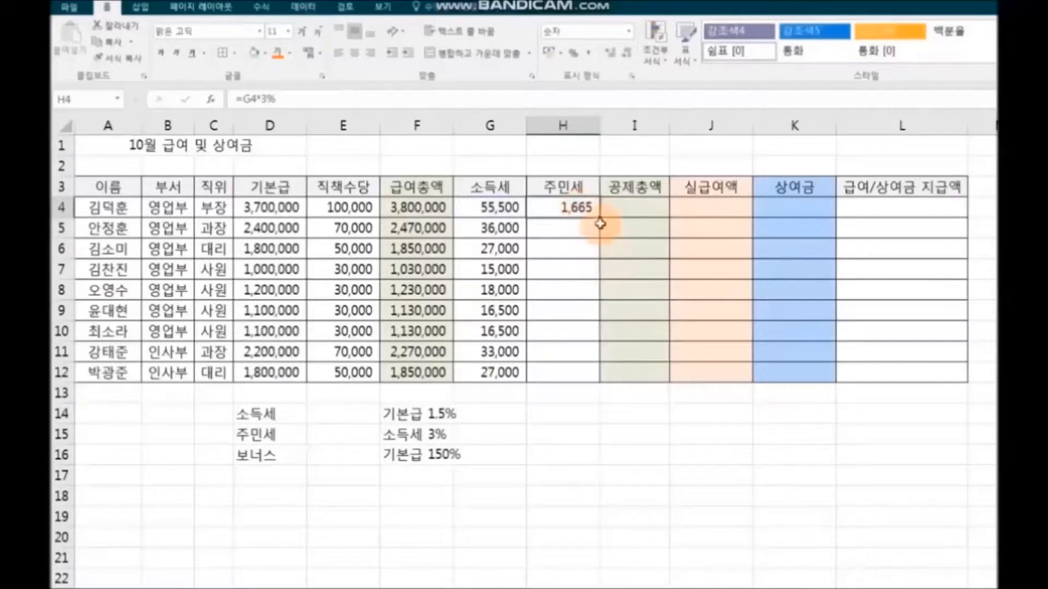
drag(600, 218, 602, 380)
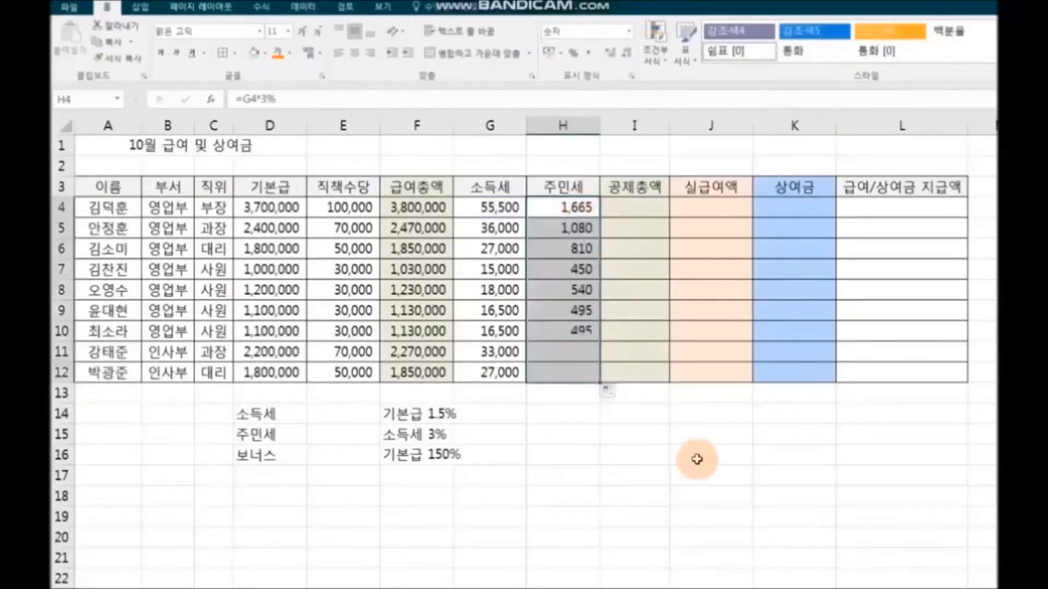
click(696, 459)
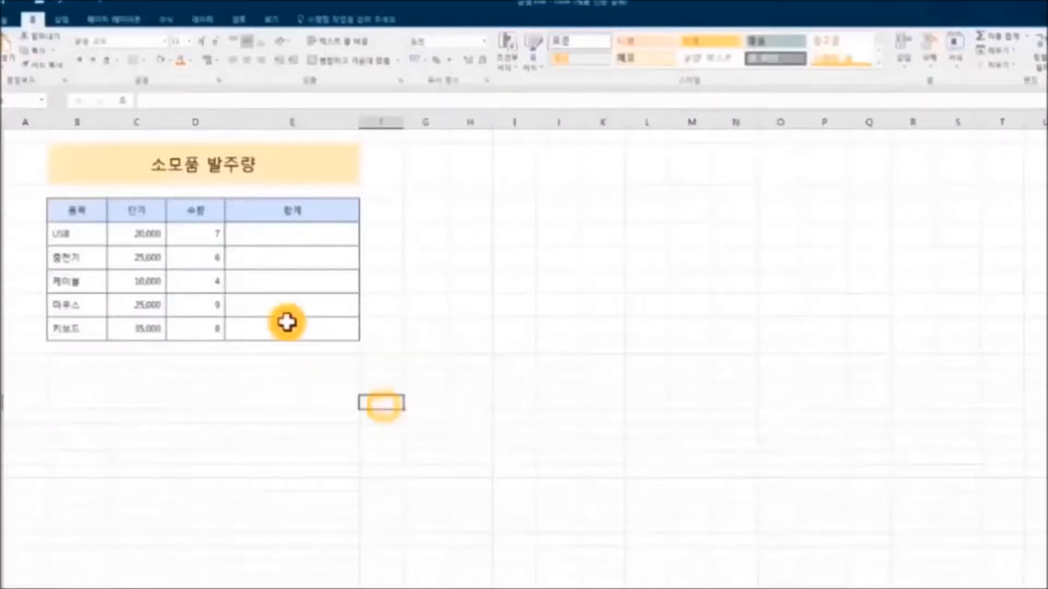
Calculate the USB total in the 합계 column of the 소모품 발주량 table with =PRODUCT(C5,D5).
click(256, 237)
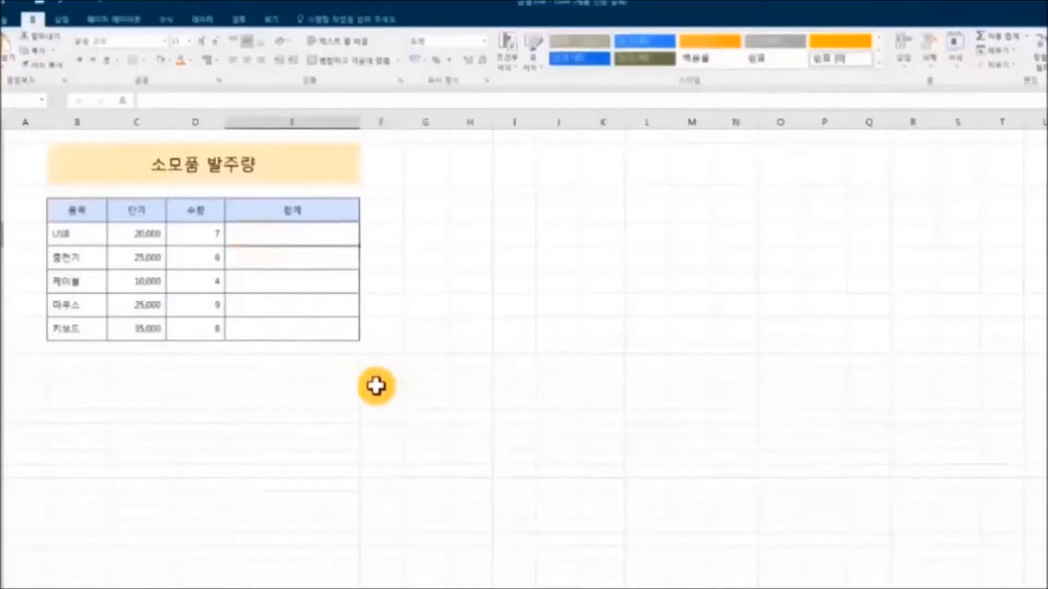
text(=)
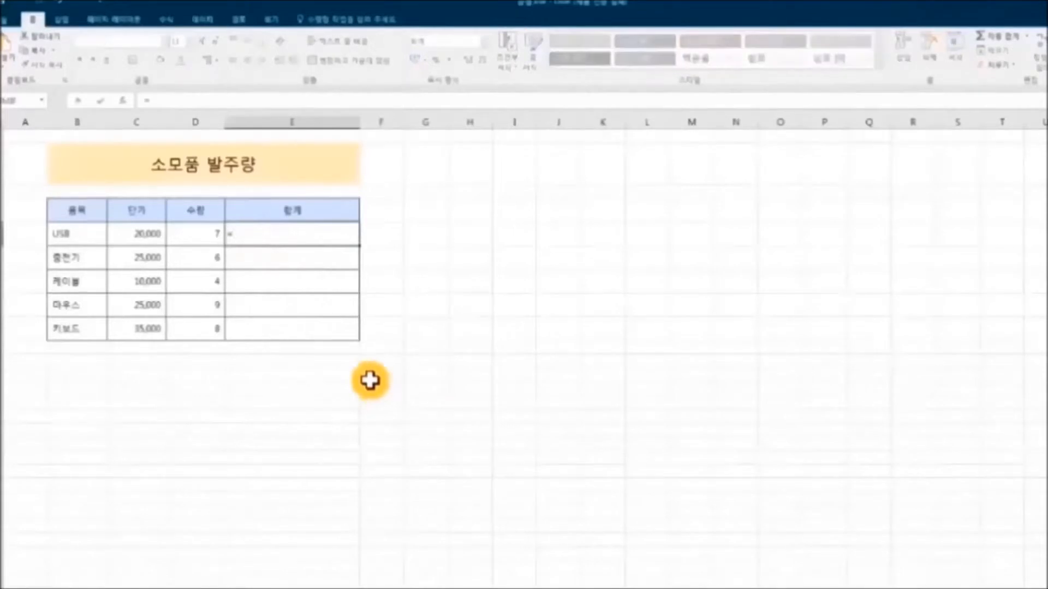
text(prod)
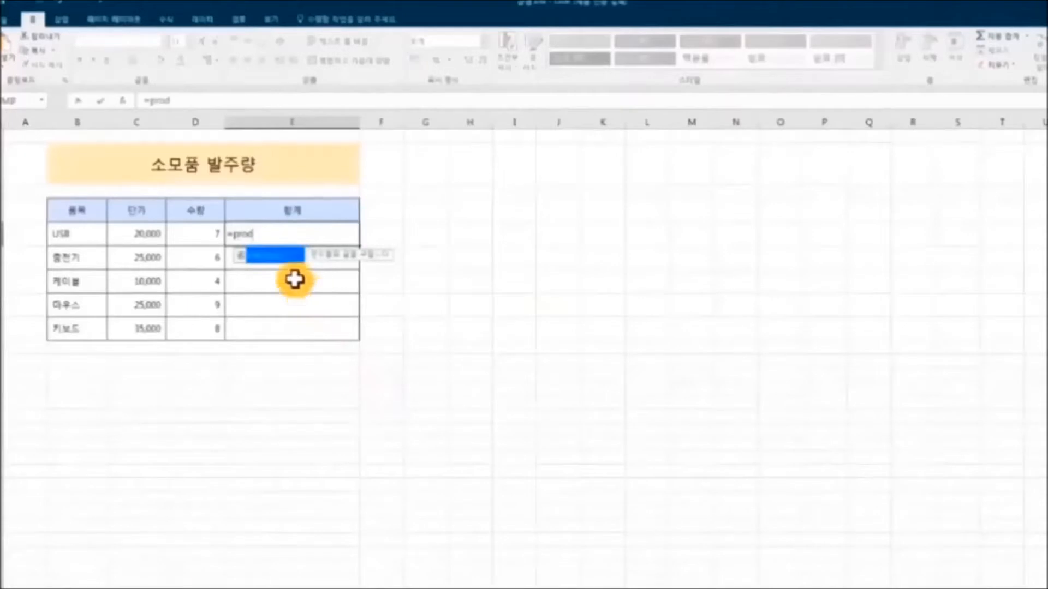
double_click(285, 267)
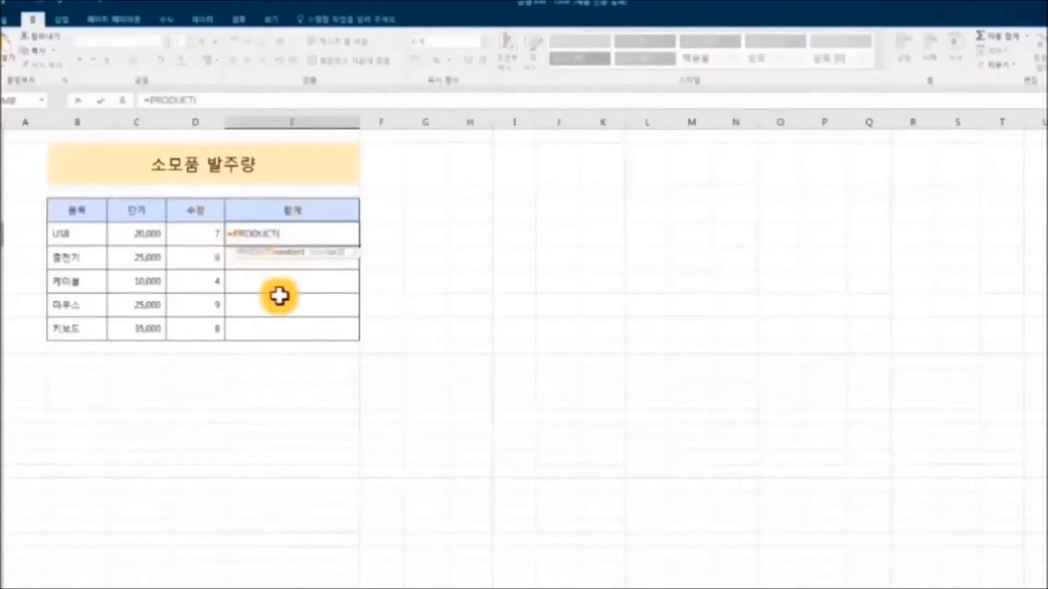
click(142, 234)
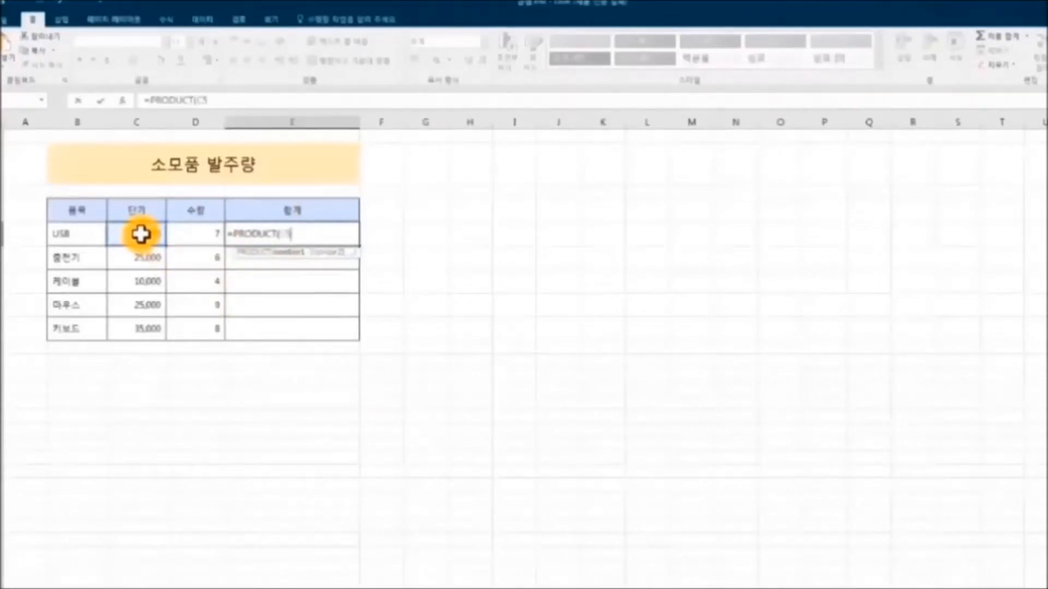
text(,)
click(188, 236)
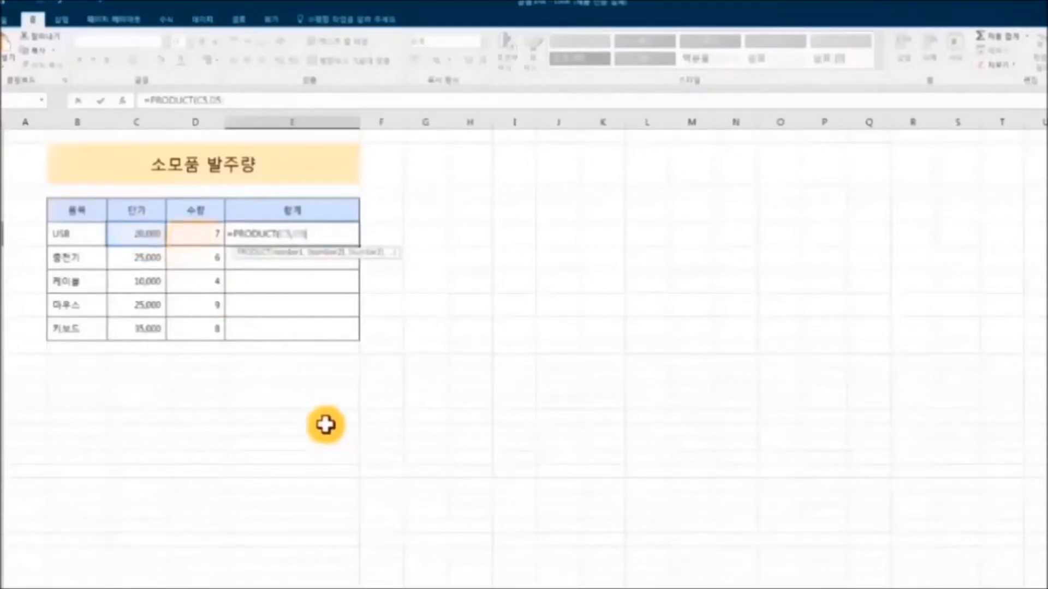
text())
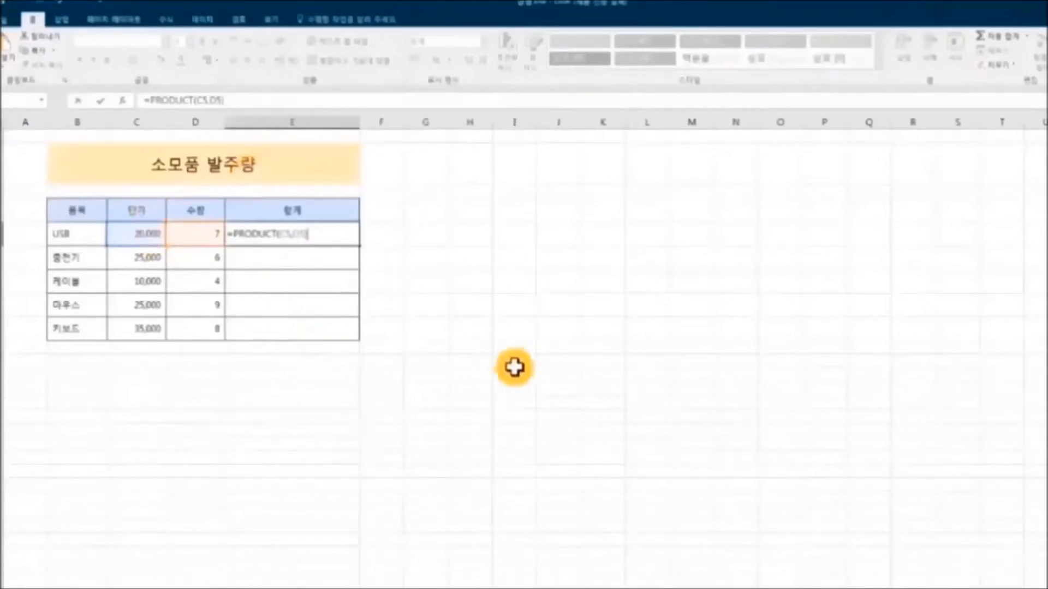
key(Return)
Fill the PRODUCT formula from the USB row down the 합계 column to the 키보드 row.
click(297, 234)
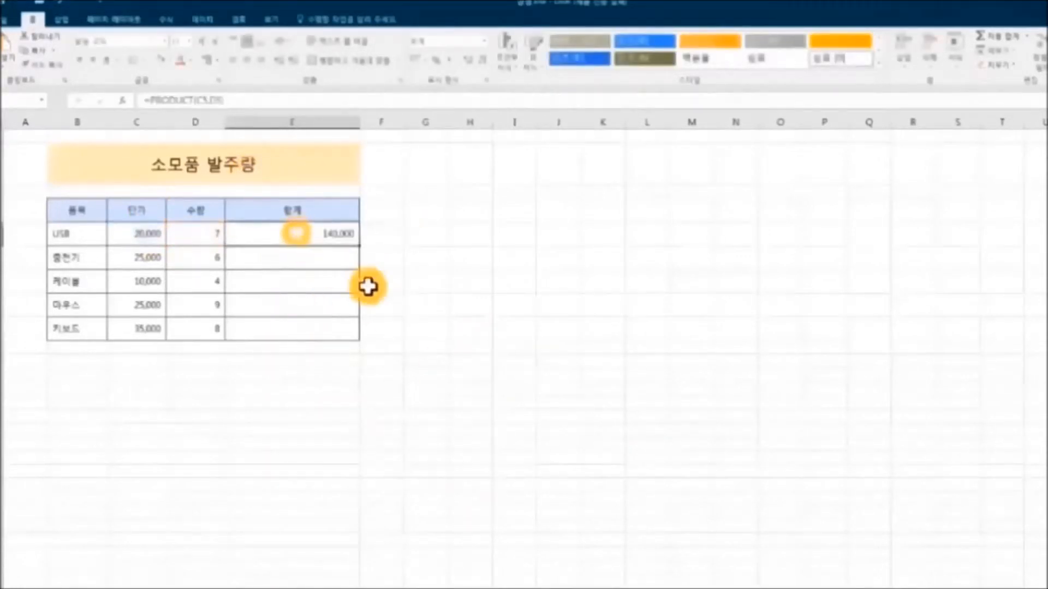
drag(360, 246, 359, 340)
click(526, 419)
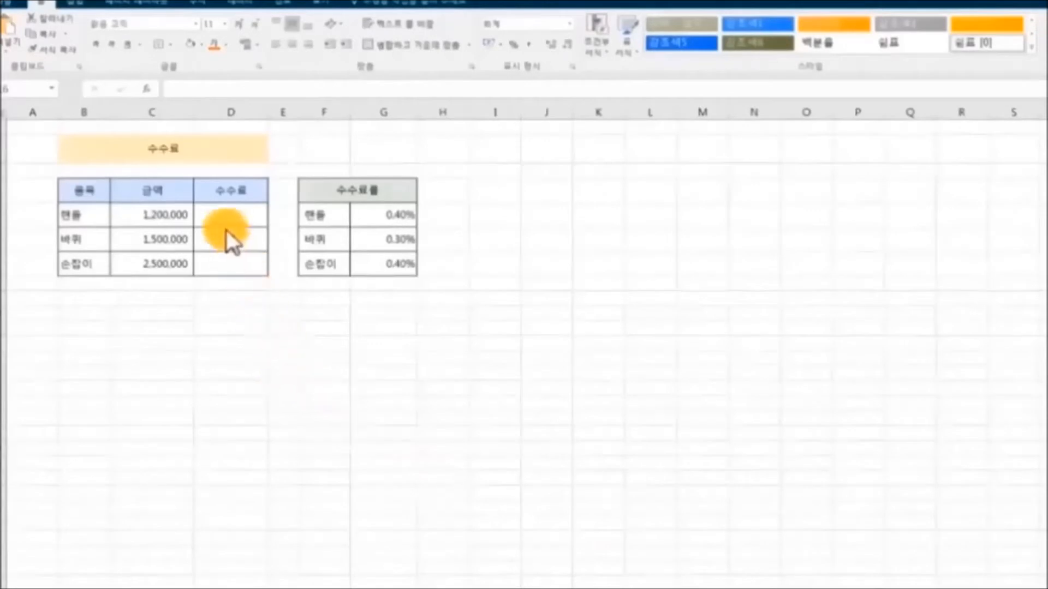
Calculate the first item's 수수료 in D5 with the formula =PRODUCT(C5,G5).
click(236, 216)
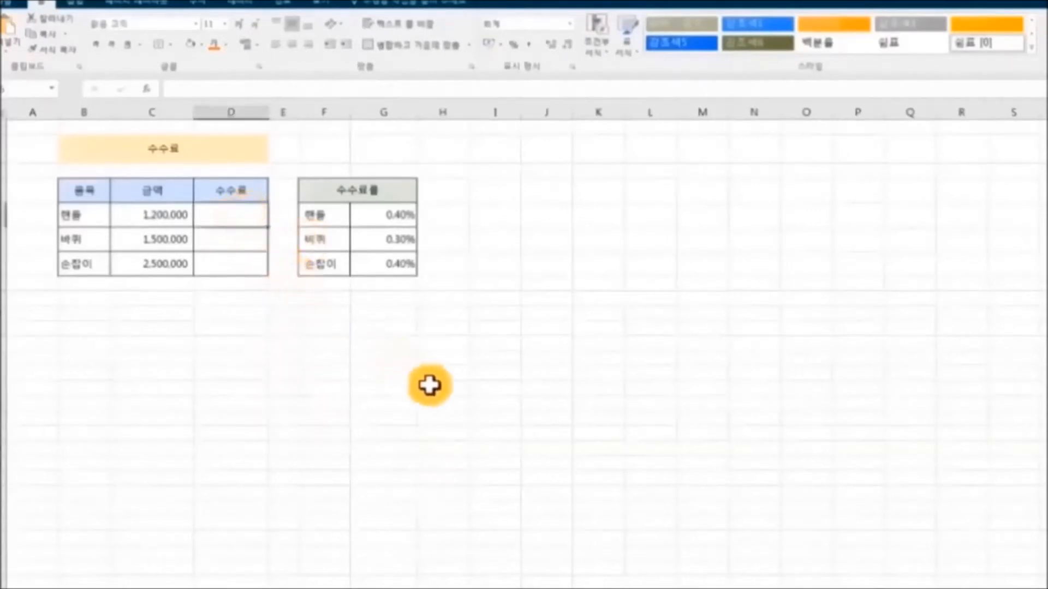
text(=)
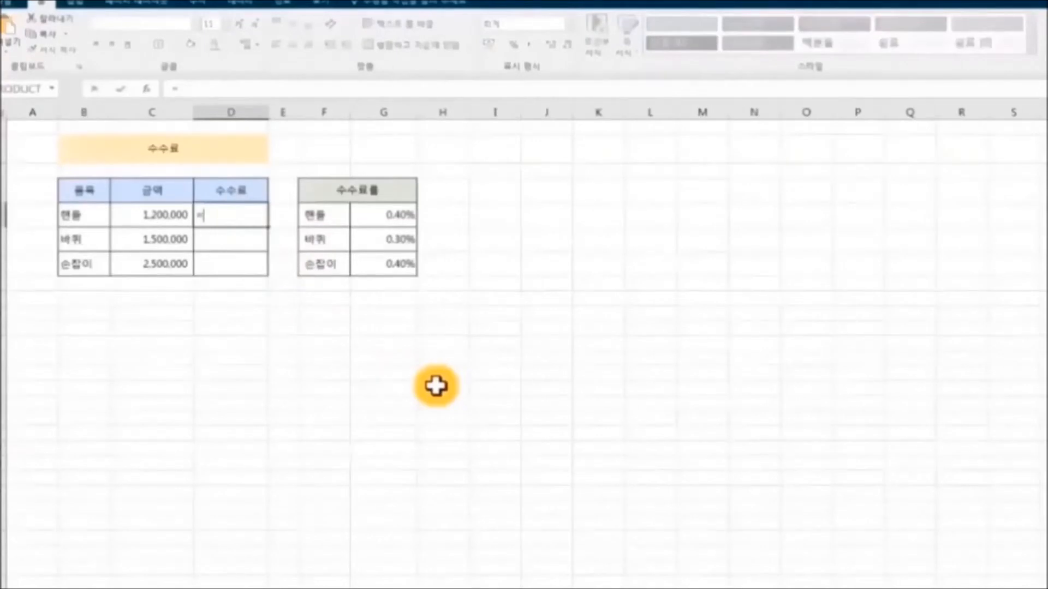
text(pro)
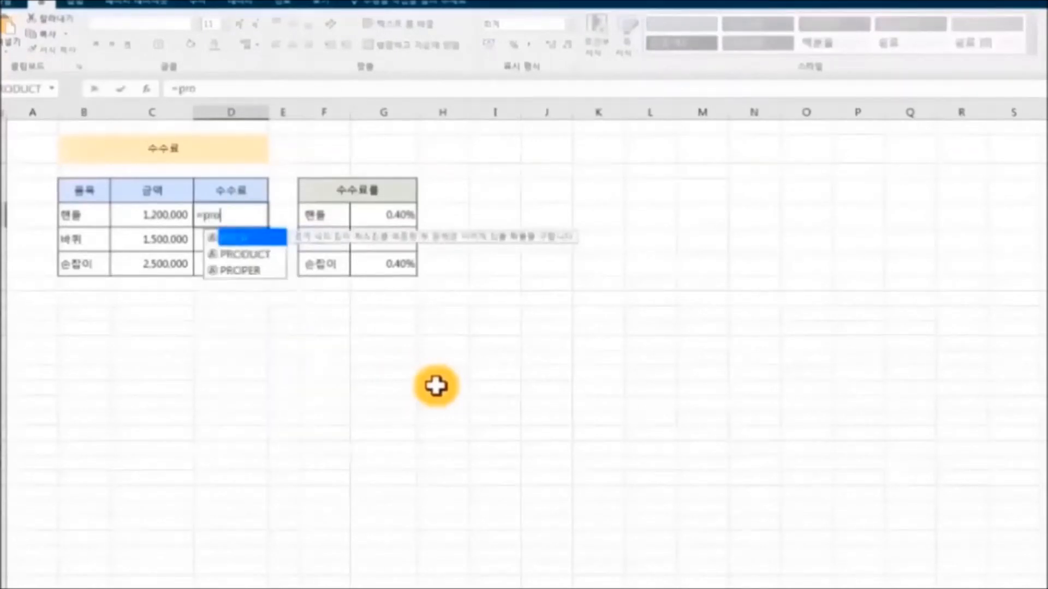
double_click(264, 256)
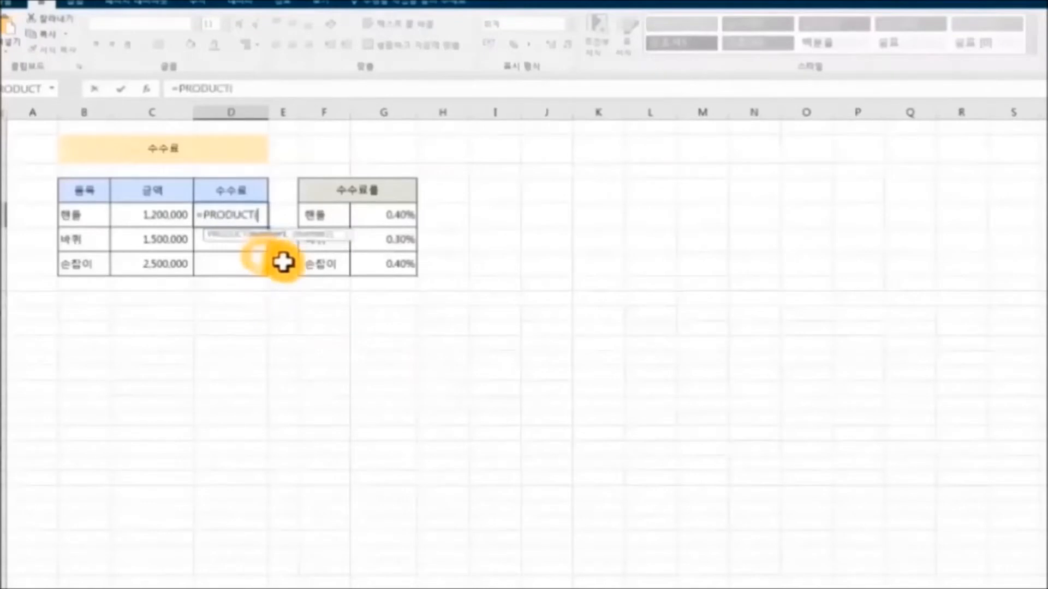
click(152, 213)
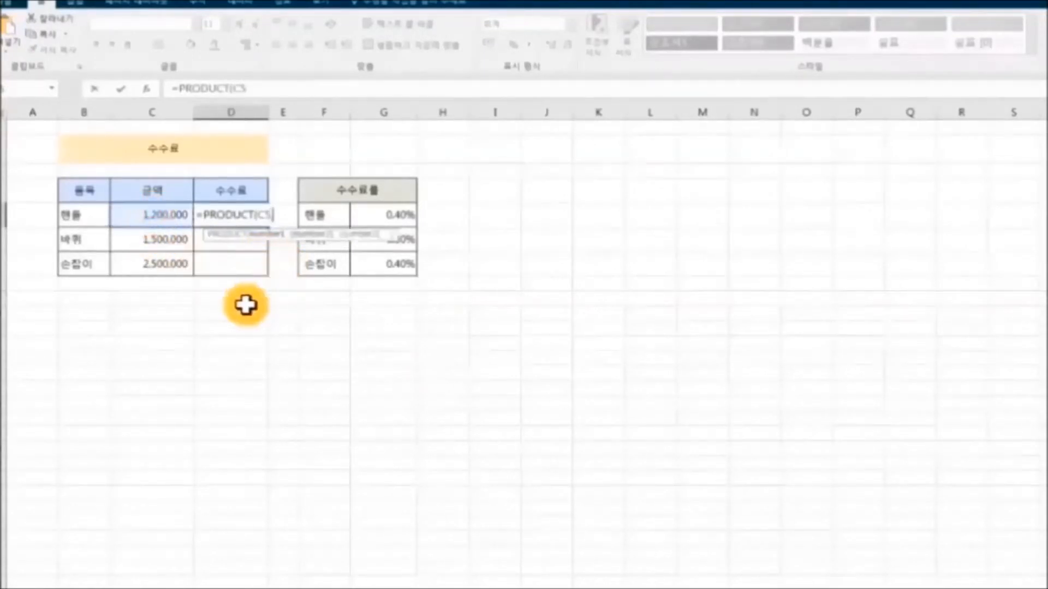
text(,)
click(393, 216)
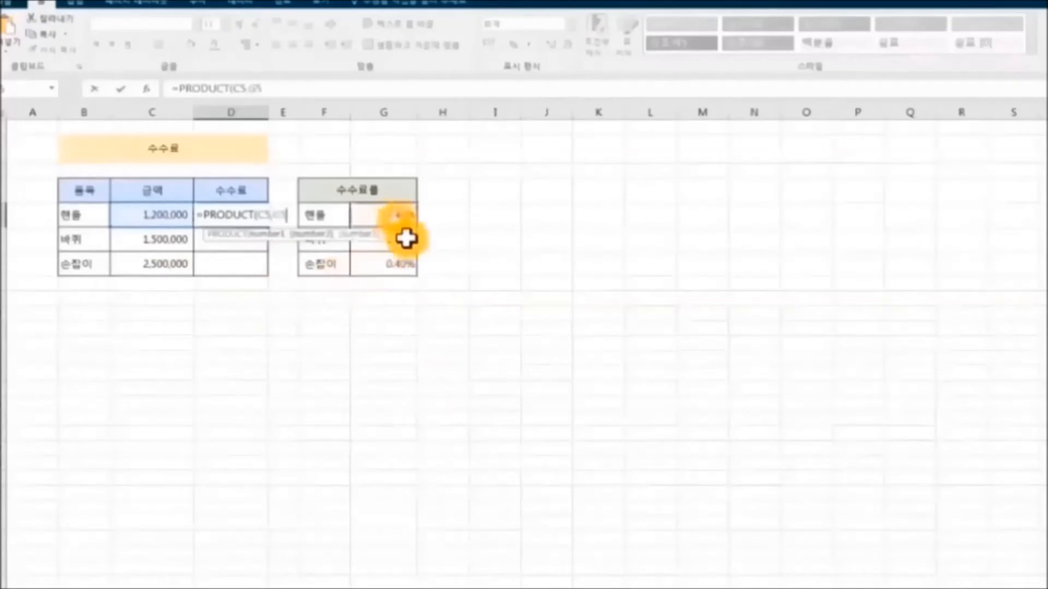
text())
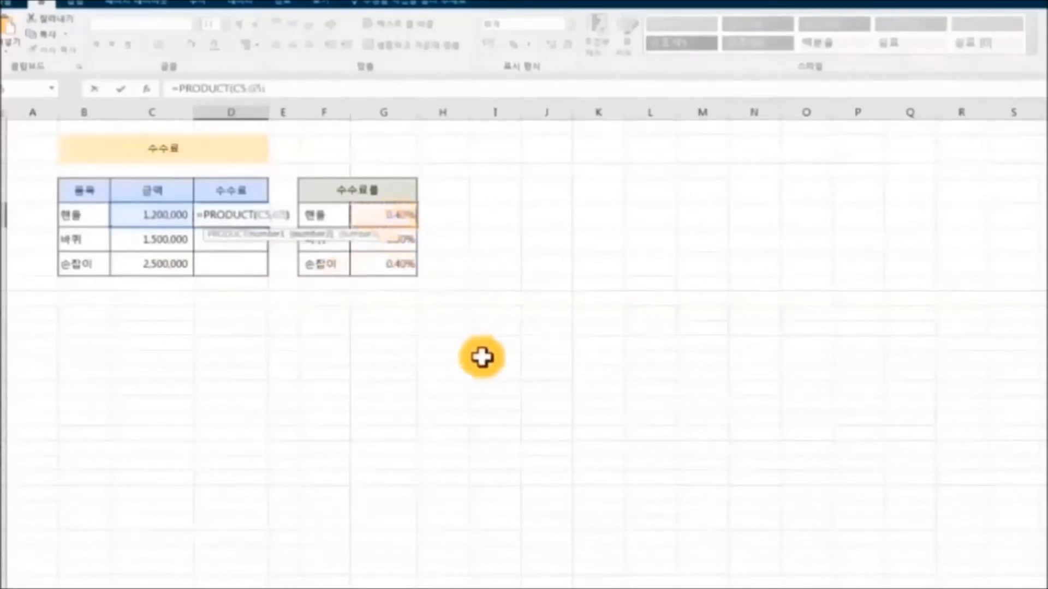
key(Return)
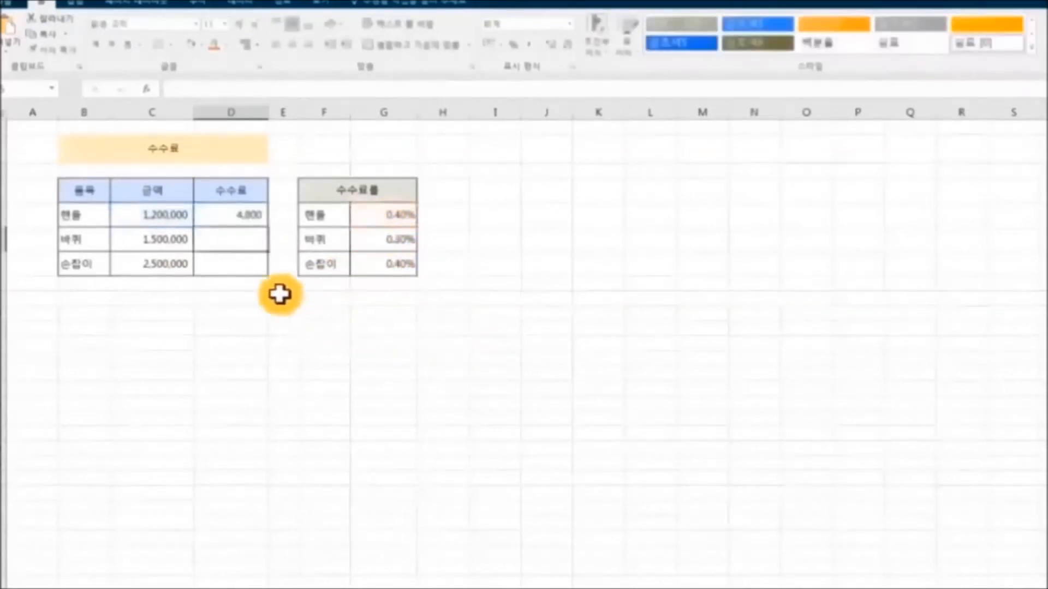
Fill the PRODUCT formula from D5 down the 수수료 column to the 손잡이 row.
click(240, 213)
drag(268, 233, 269, 271)
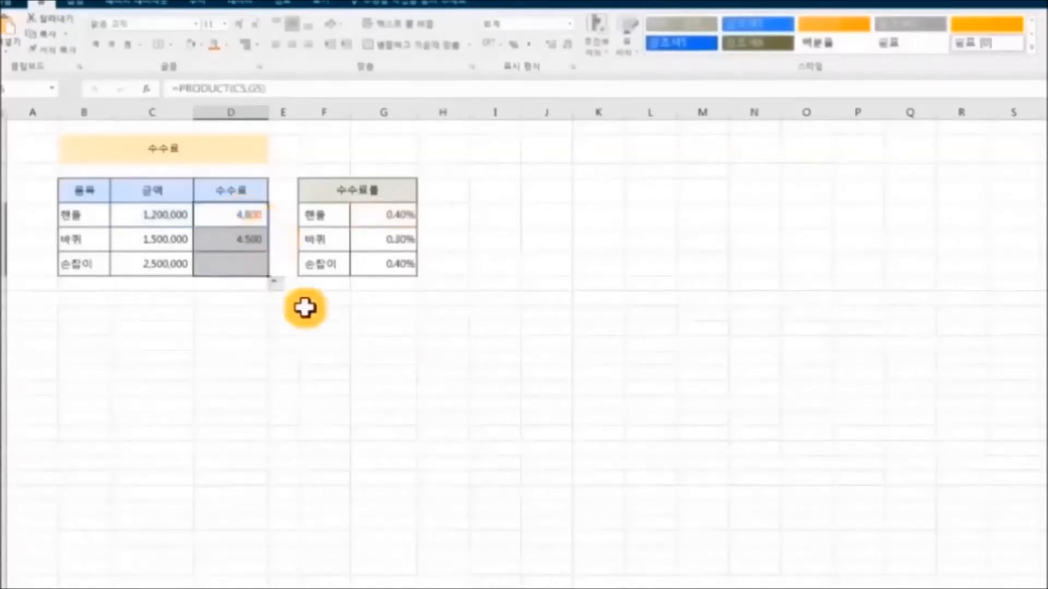
click(552, 406)
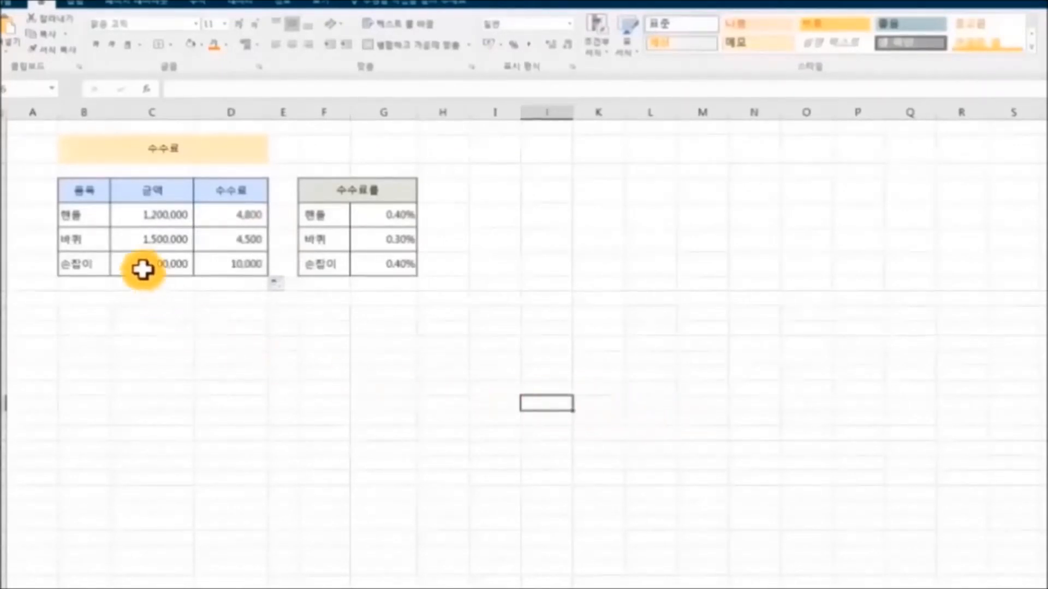
Change the 금액 of the 바퀴 row to 200000.
click(147, 241)
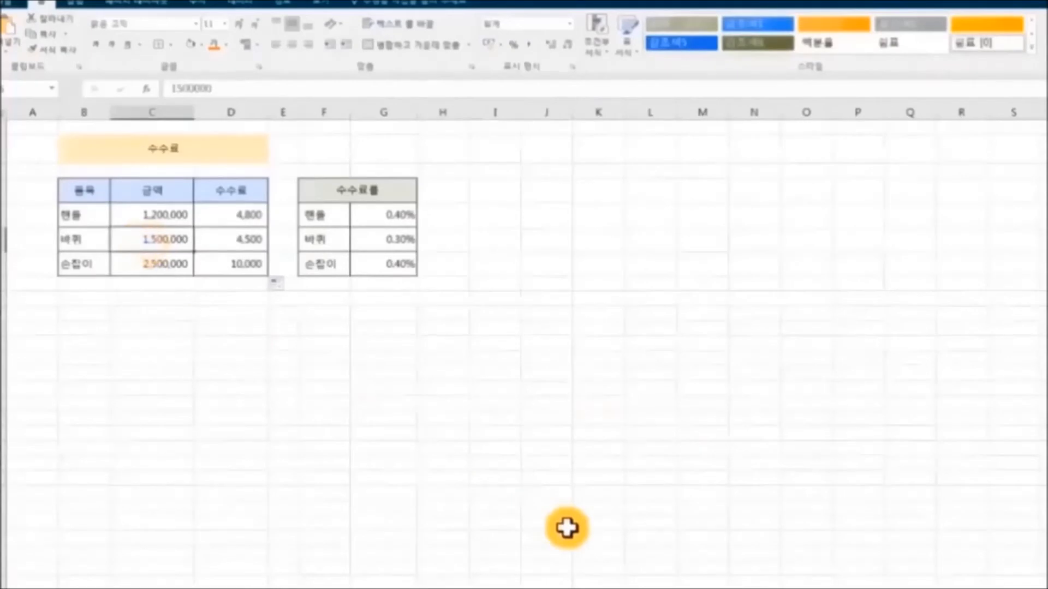
text(200000)
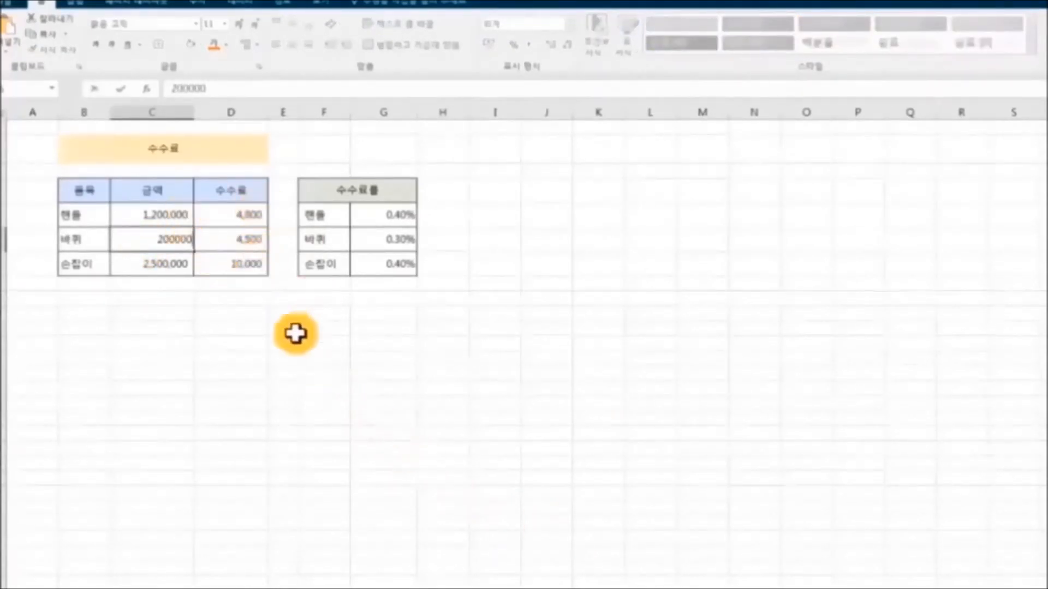
click(306, 368)
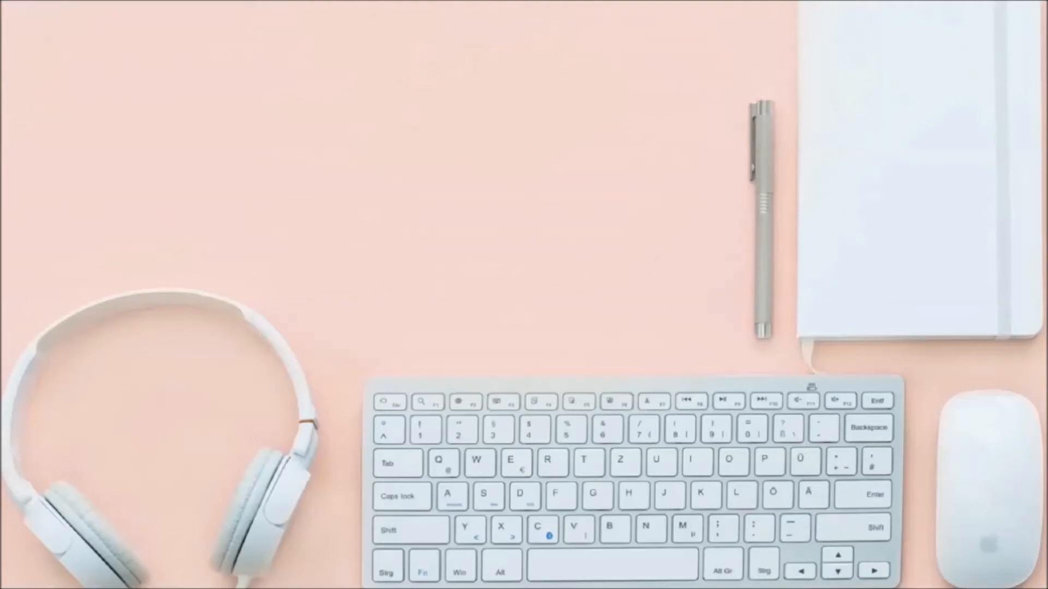